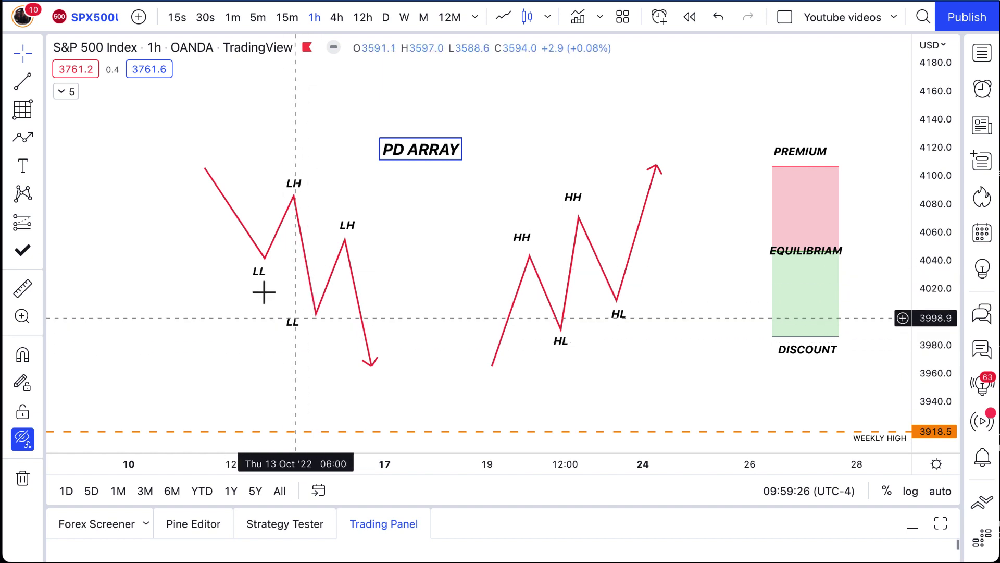
Draw a premium/discount range over the downtrend's LH-to-LL swing, from about 4087 to 4001, and extend its end past the final low
click(20, 112)
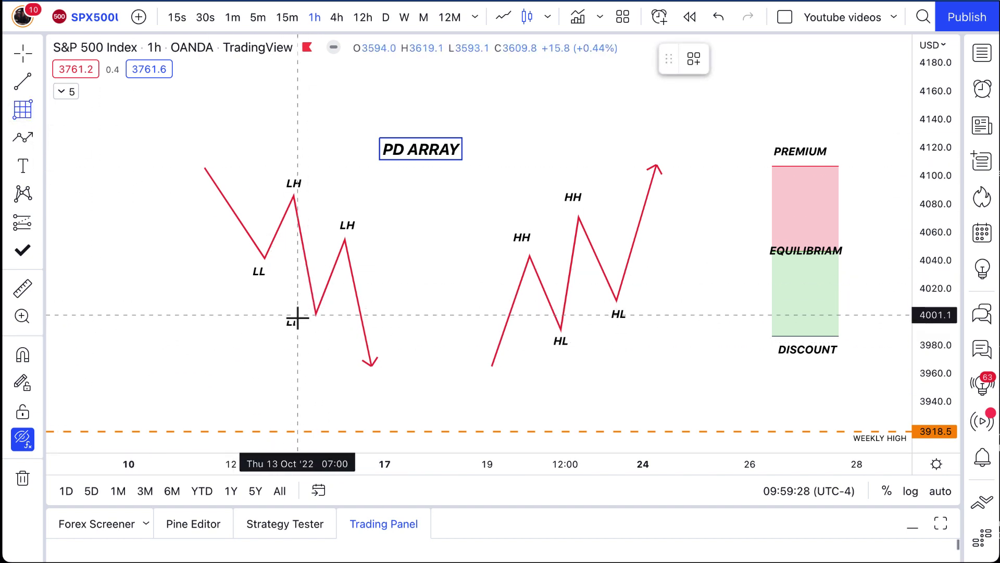
drag(307, 316, 271, 196)
drag(308, 316, 321, 315)
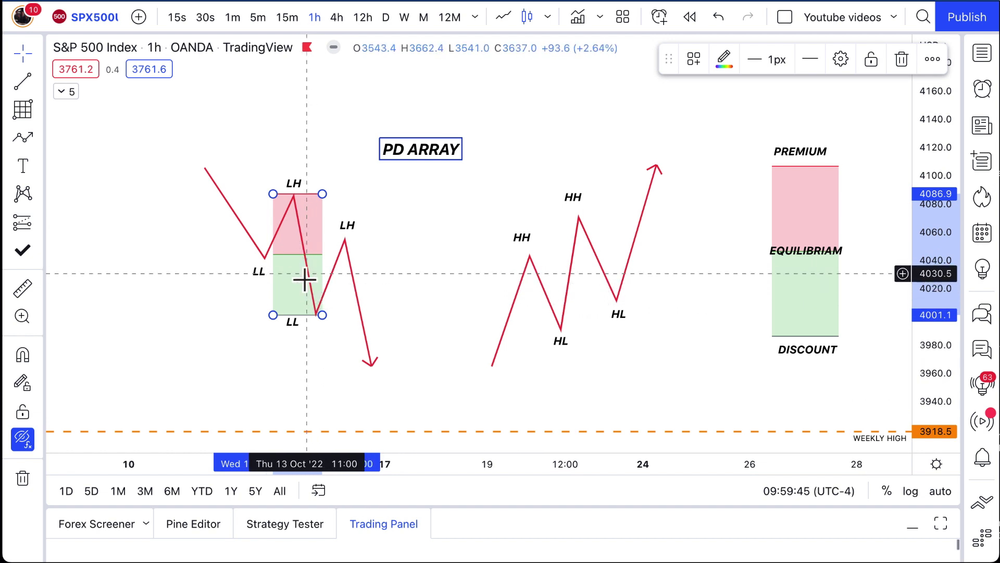
drag(326, 316, 388, 316)
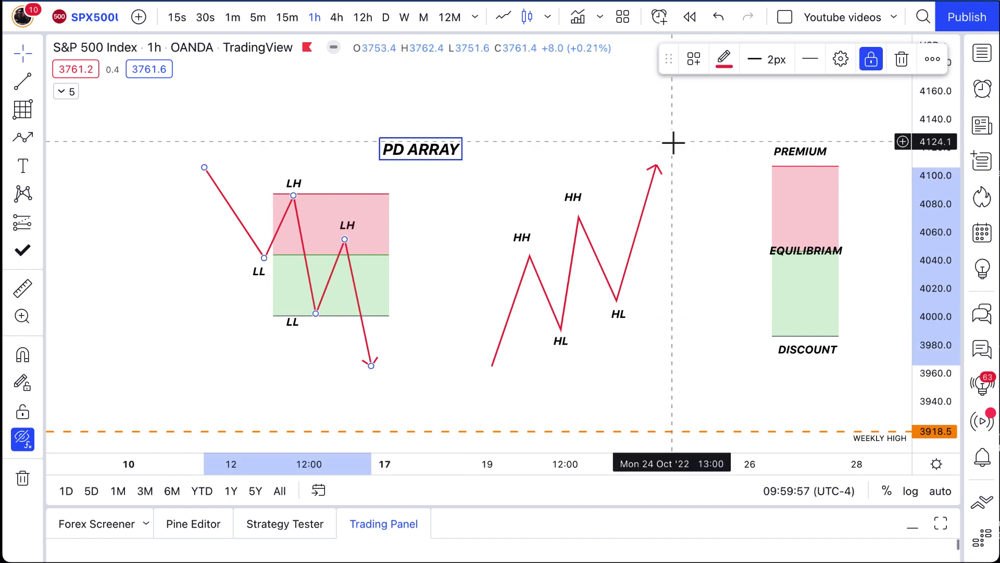
Reshape the downtrend path so its second LH point sits in the premium half, just above the range's midline
click(345, 245)
mouse_move(345, 243)
mouse_down()
mouse_move(334, 285)
mouse_move(330, 246)
mouse_move(348, 224)
mouse_move(339, 232)
mouse_up()
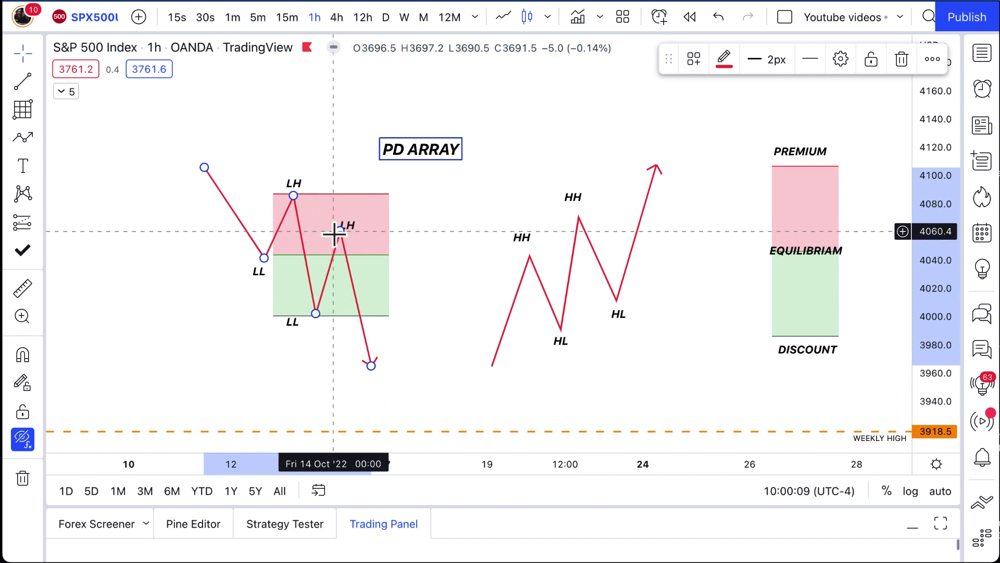
drag(344, 230, 346, 236)
click(487, 248)
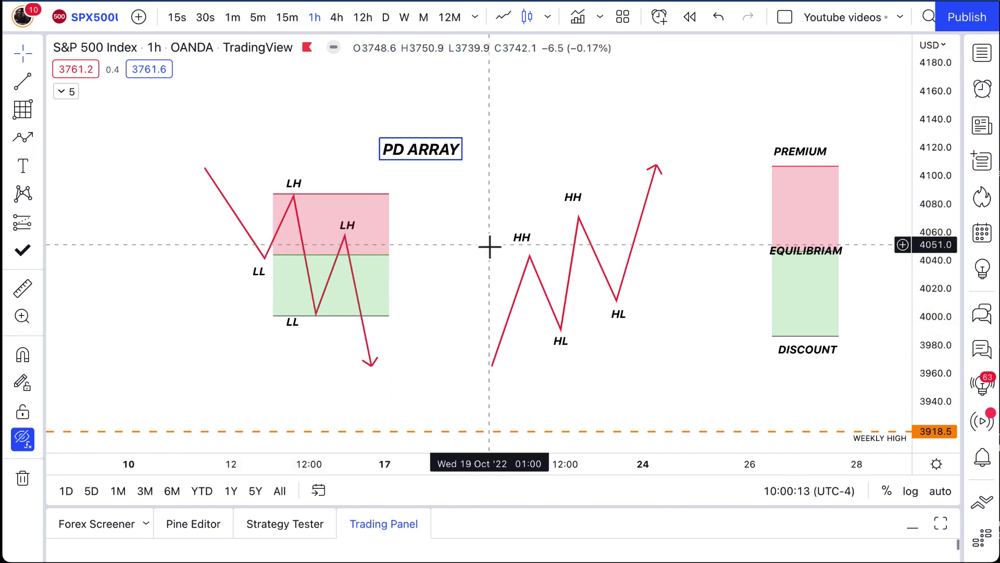
Draw a premium/discount range over the uptrend's HL-to-HH swing, up to about 4072, and extend its end to the final arrow
click(27, 109)
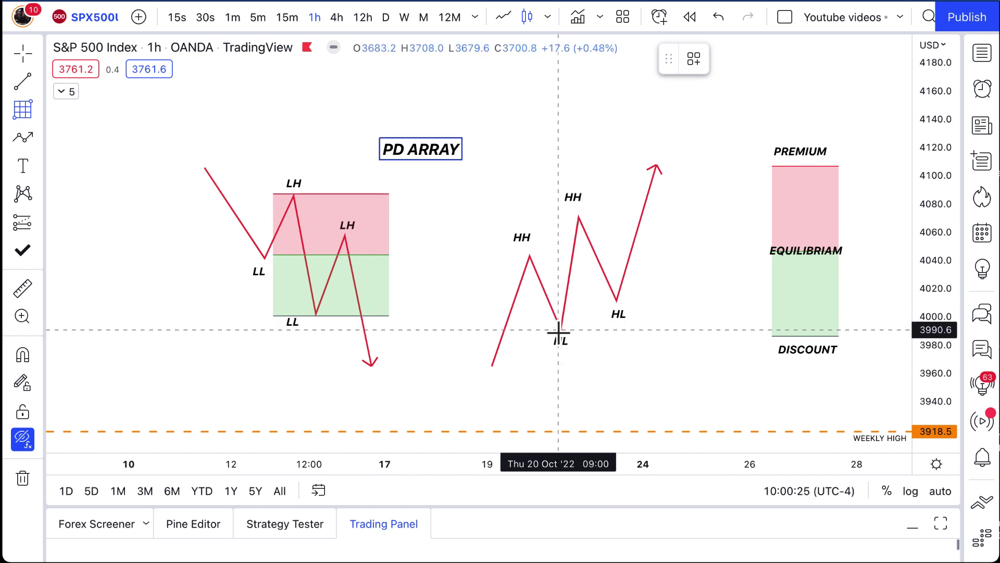
drag(561, 328, 596, 213)
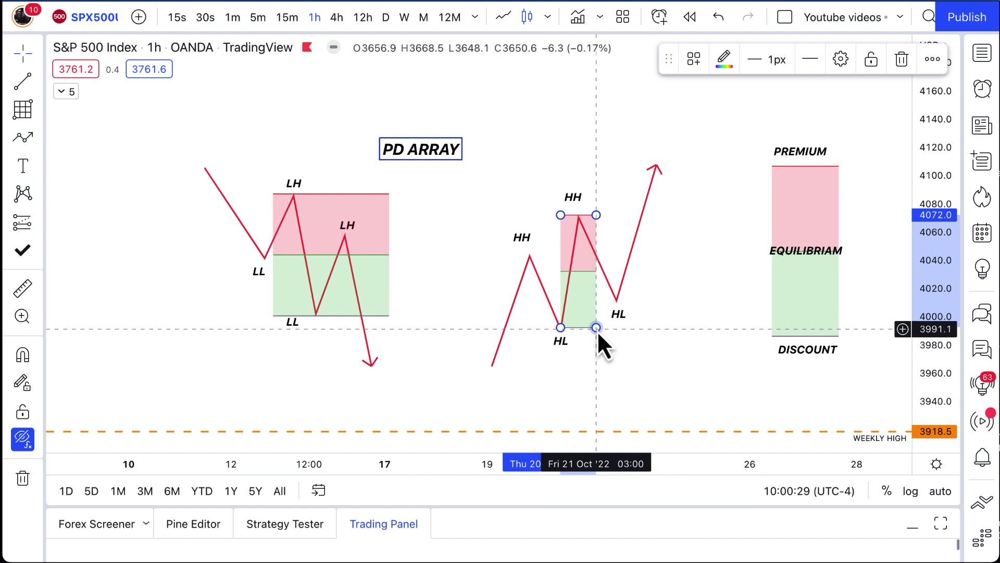
drag(596, 329, 655, 326)
click(663, 301)
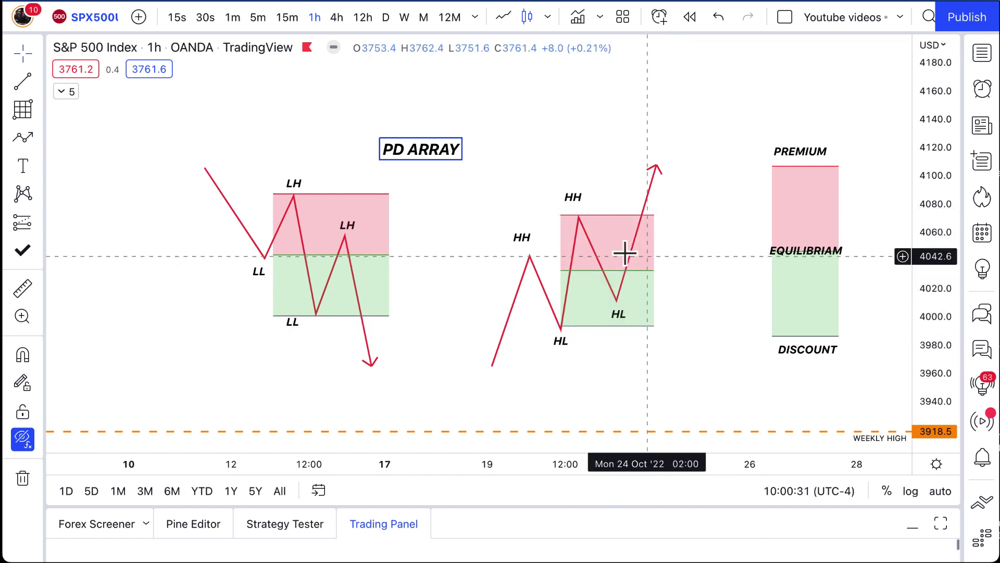
Move the uptrend path's last HL point slightly earlier in time, keeping it within the discount zone
click(652, 180)
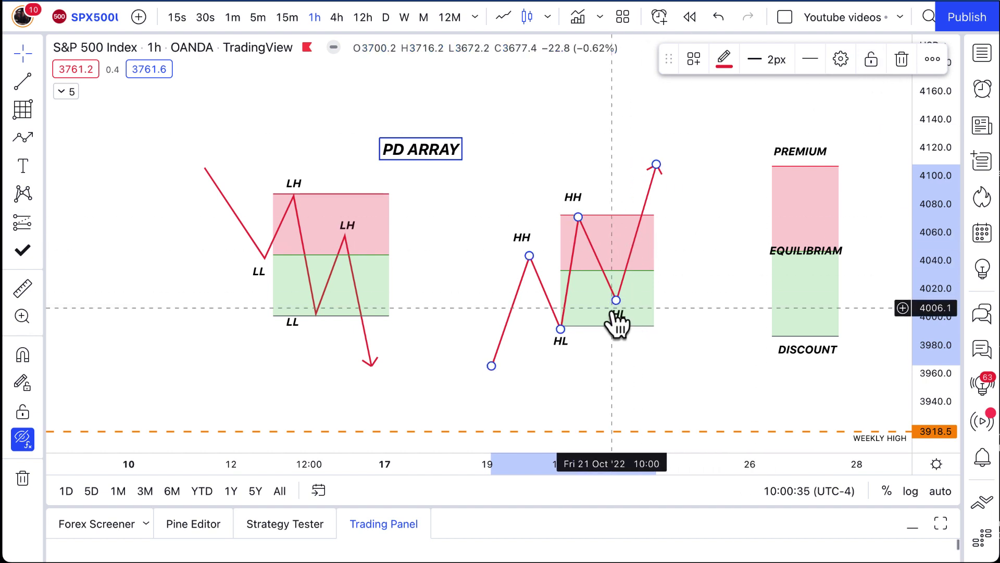
mouse_move(616, 302)
mouse_down()
mouse_move(588, 241)
mouse_move(606, 263)
mouse_move(588, 277)
mouse_move(593, 295)
mouse_move(585, 275)
mouse_move(603, 302)
mouse_up()
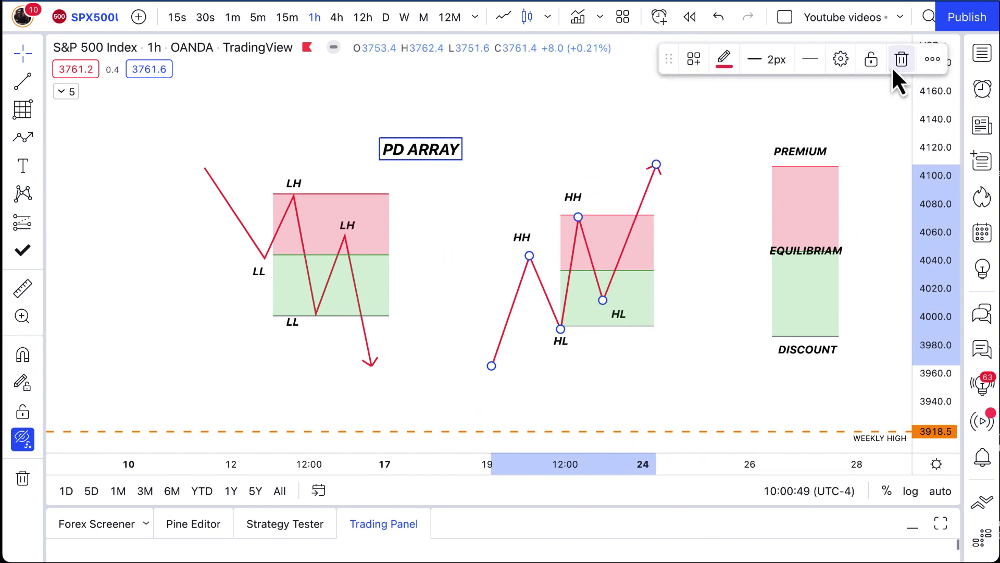
click(699, 121)
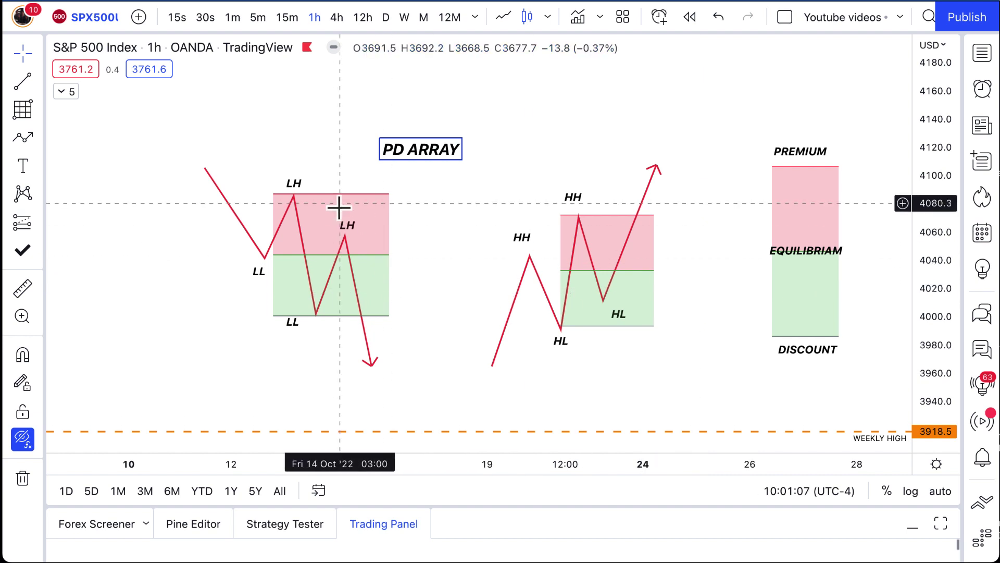
Raise the downtrend path's second LH point deeper into the premium zone, to about 4072
click(258, 274)
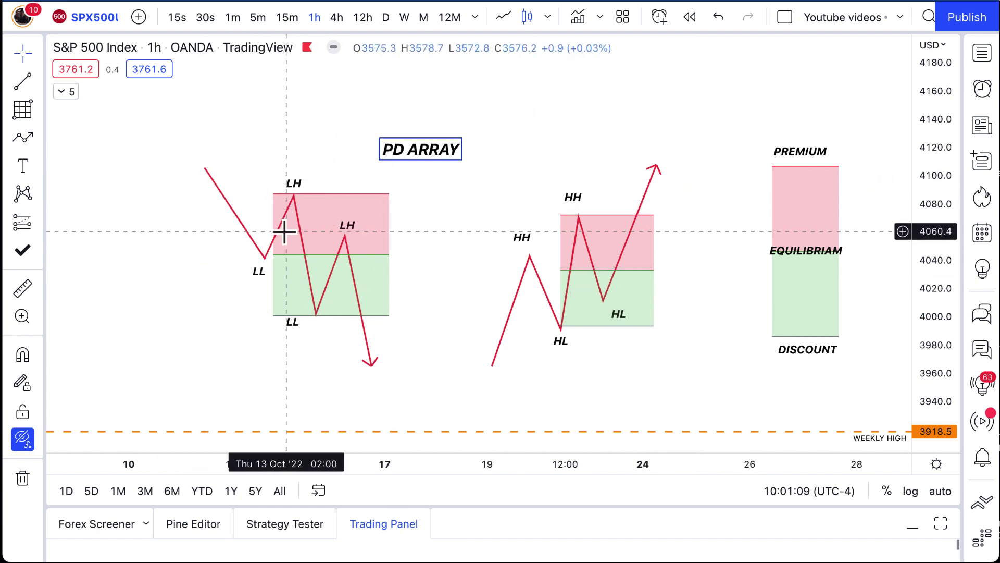
mouse_move(344, 236)
mouse_down()
mouse_move(343, 215)
mouse_move(368, 222)
mouse_move(325, 214)
mouse_move(349, 214)
mouse_move(340, 214)
mouse_up()
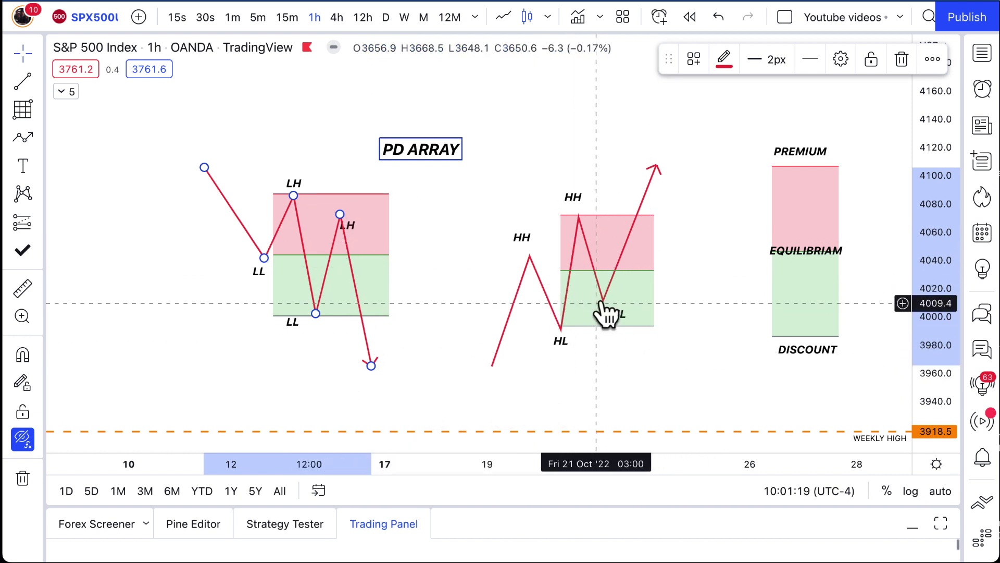
click(620, 287)
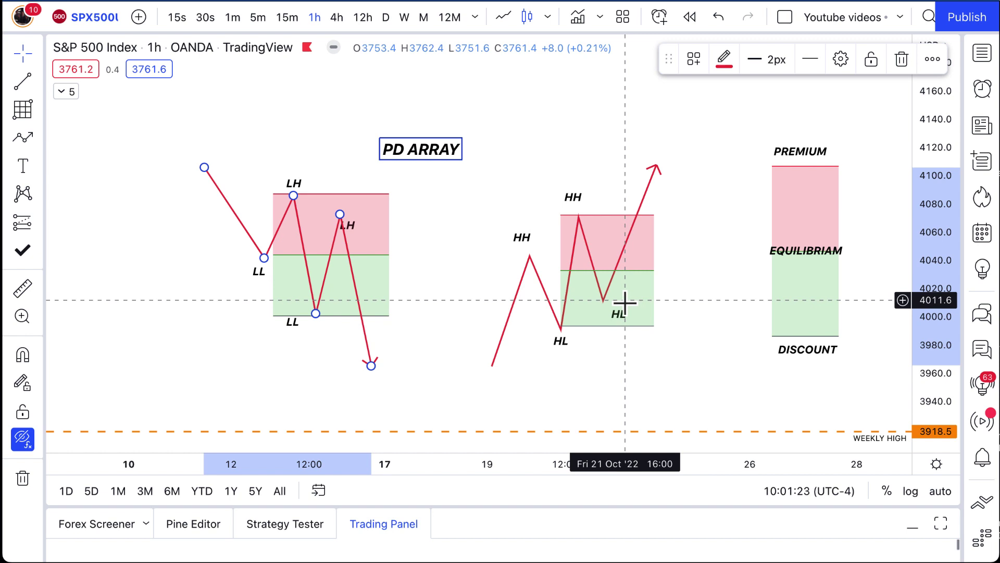
Examine the hourly price action below the diagrams, including the October swings and the weekly imbalance zones
scroll(670, 309, right, 2)
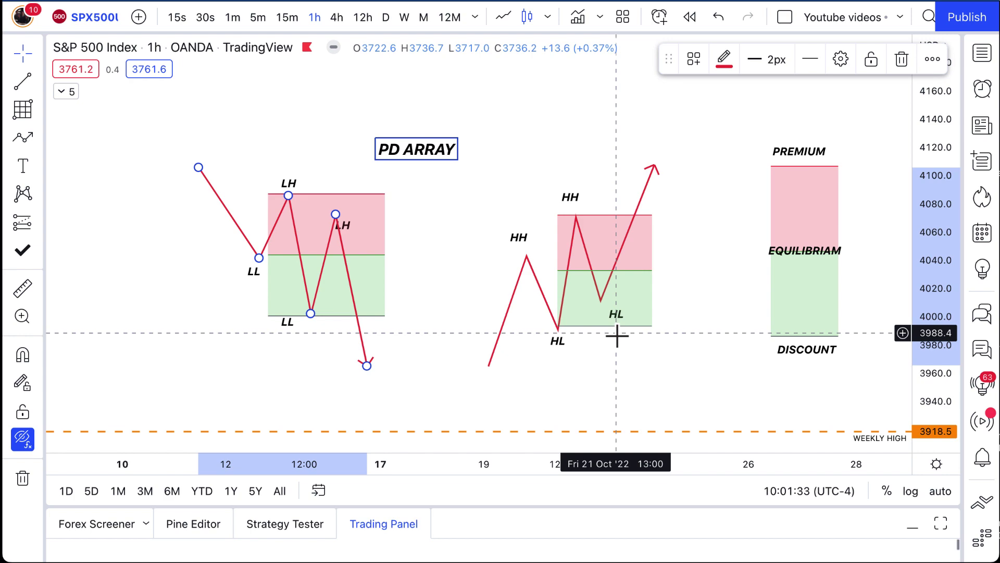
drag(659, 383, 647, 172)
drag(680, 502, 688, 310)
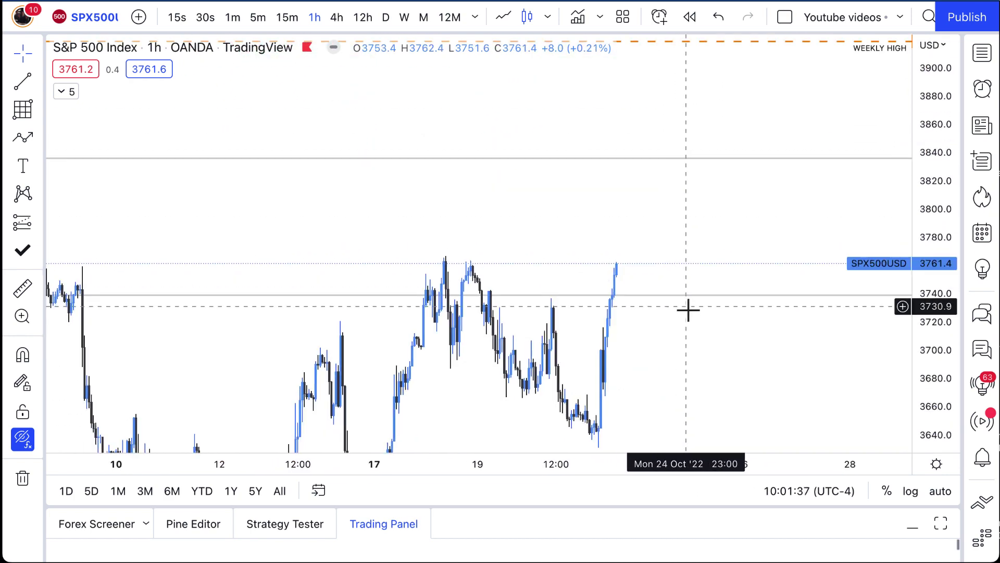
scroll(688, 310, down, 3)
drag(737, 350, 838, 226)
scroll(602, 212, down, 2)
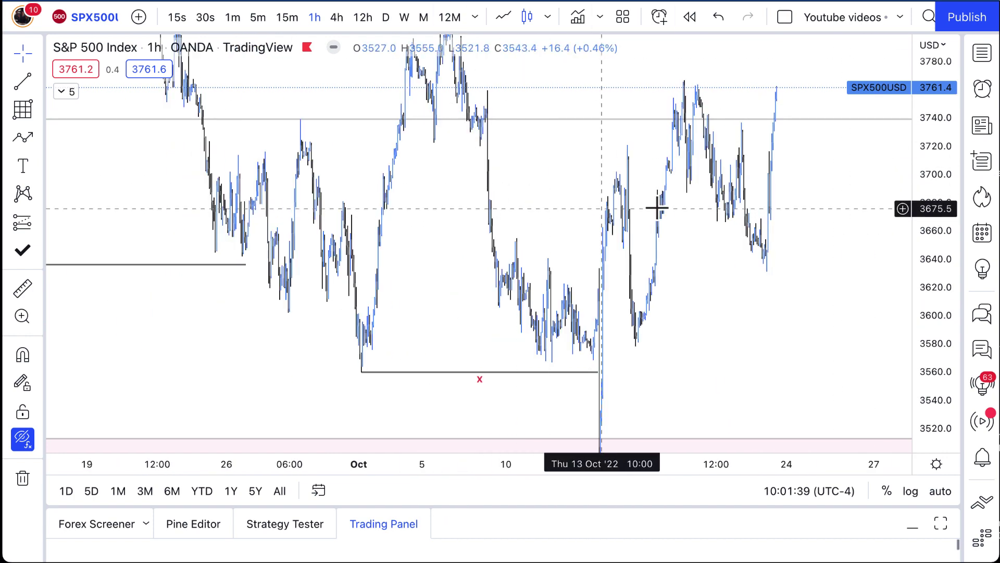
drag(927, 130, 683, 259)
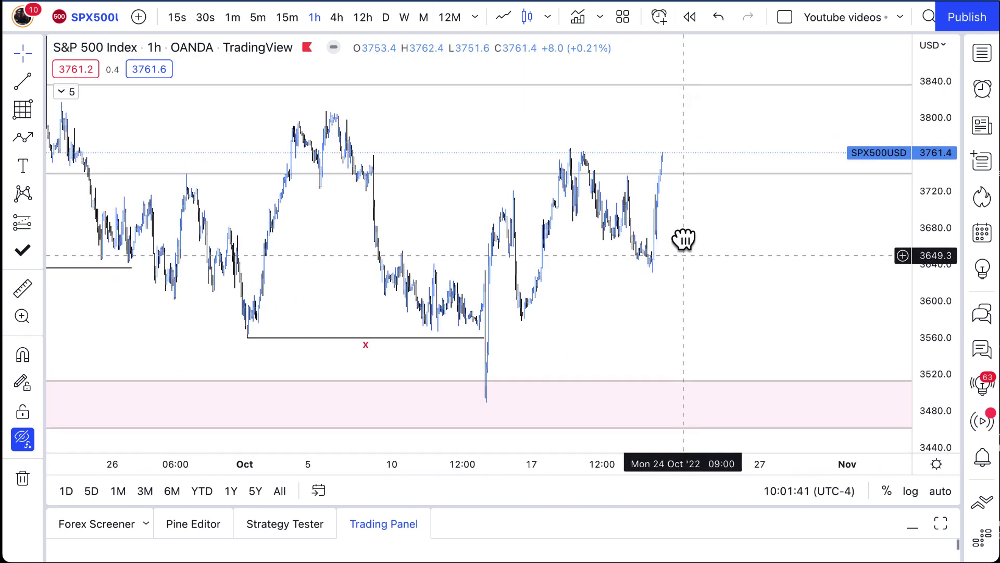
scroll(683, 259, down, 3)
scroll(750, 312, left, 2)
drag(802, 297, 373, 256)
scroll(699, 272, down, 3)
drag(599, 250, 367, 251)
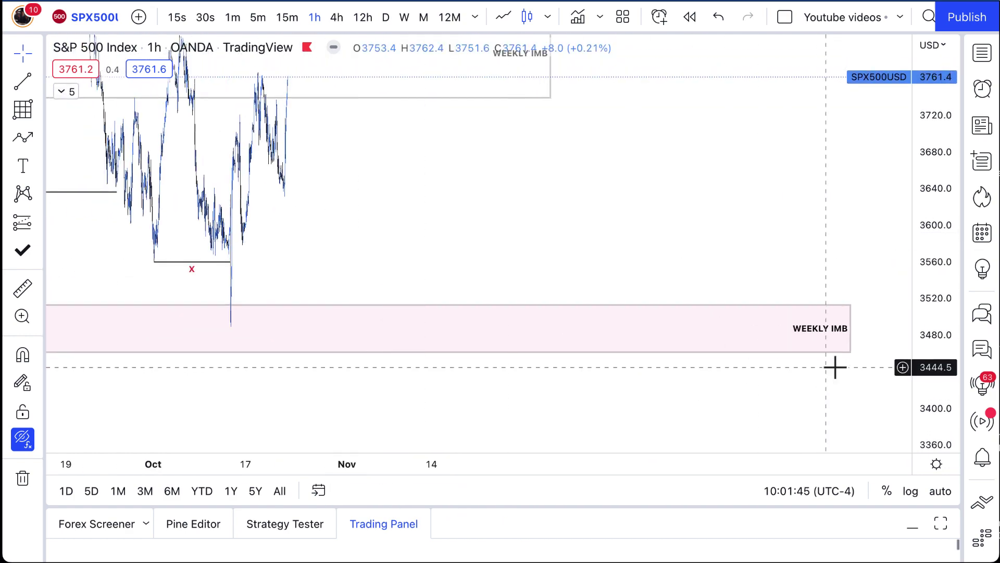
drag(243, 197, 616, 295)
scroll(433, 299, up, 3)
drag(433, 299, 589, 286)
scroll(462, 291, up, 3)
drag(301, 326, 708, 321)
scroll(547, 303, up, 3)
scroll(548, 303, up, 2)
drag(601, 237, 523, 283)
scroll(705, 276, up, 2)
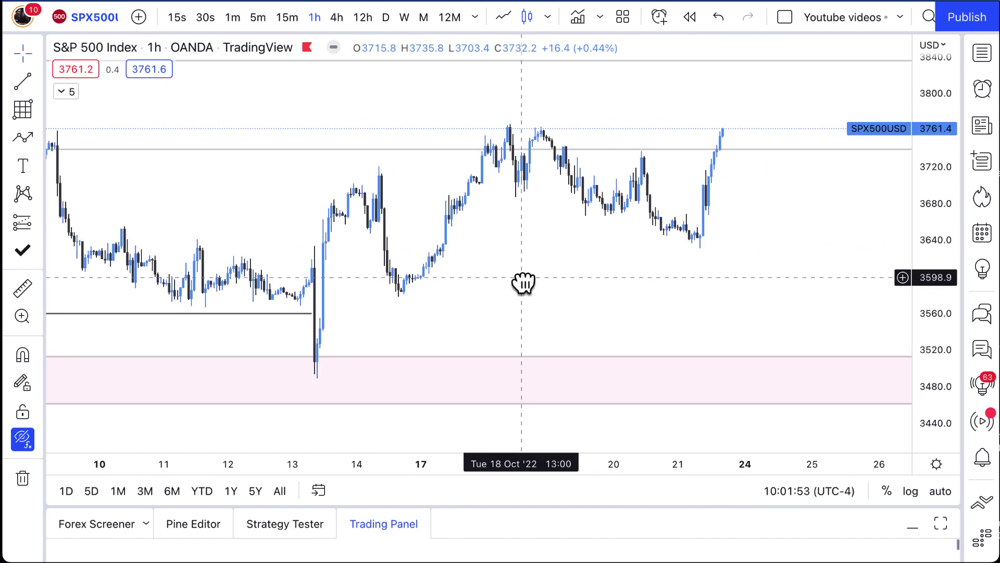
Draw a premium/discount range from the 13 October low at 3490.6 to the 3721.0 high, ending at Mon 17 Oct 09:00
drag(353, 308, 413, 304)
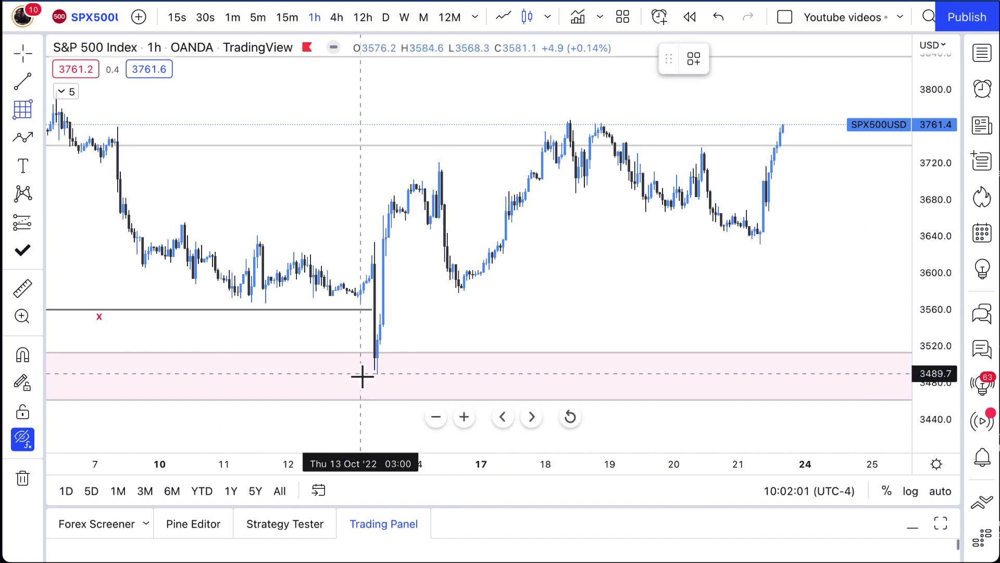
mouse_move(370, 375)
mouse_down()
mouse_move(405, 252)
mouse_move(440, 172)
mouse_move(456, 163)
mouse_up()
mouse_move(458, 373)
mouse_down()
mouse_move(477, 382)
mouse_move(582, 377)
mouse_up()
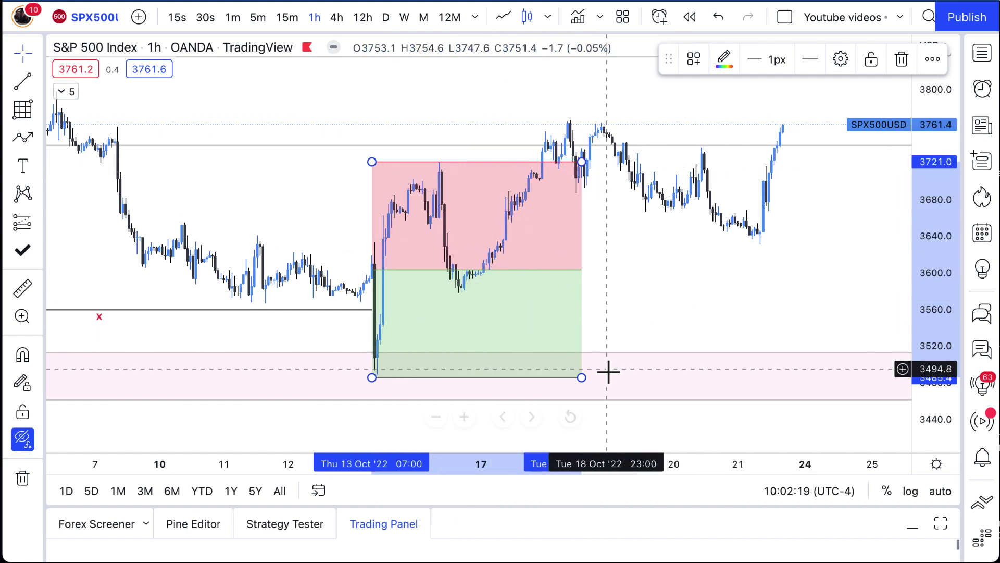
drag(582, 380, 506, 373)
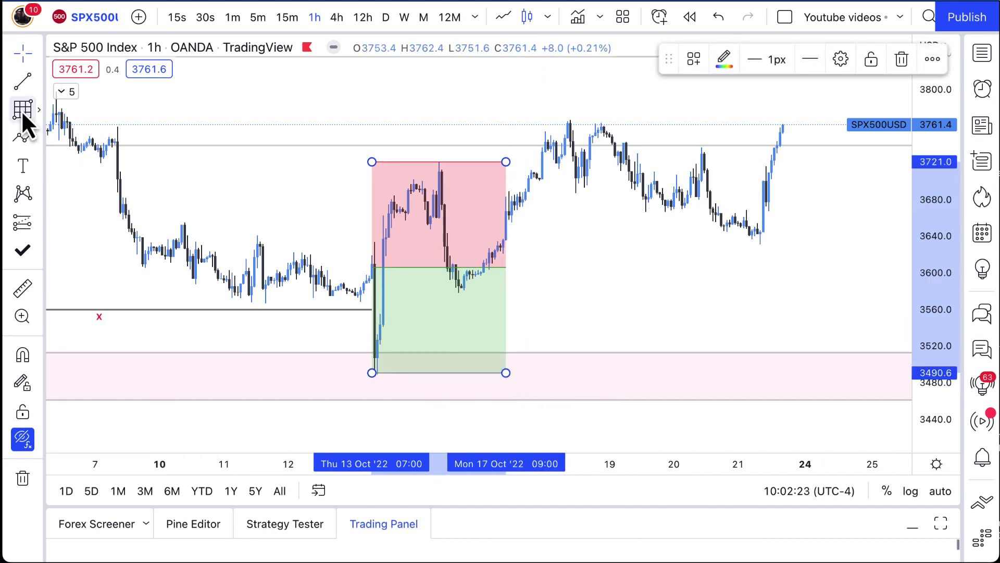
Move the range onto the swing starting Fri 14 Oct 14:00, fit it between 3579.3 and 3767.1, and extend it to Tue 25 Oct 17:00
drag(438, 295, 502, 193)
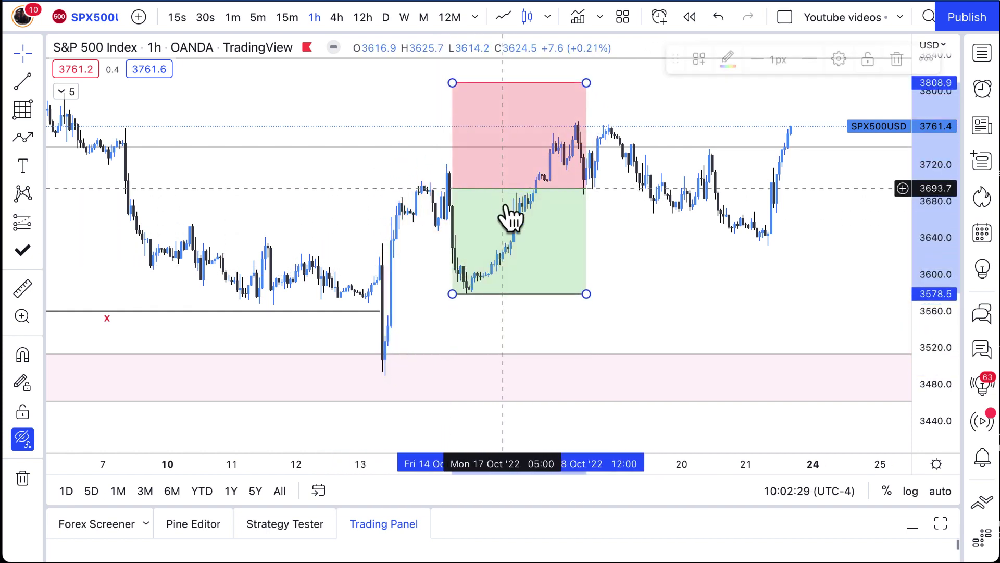
click(509, 207)
drag(678, 297, 635, 339)
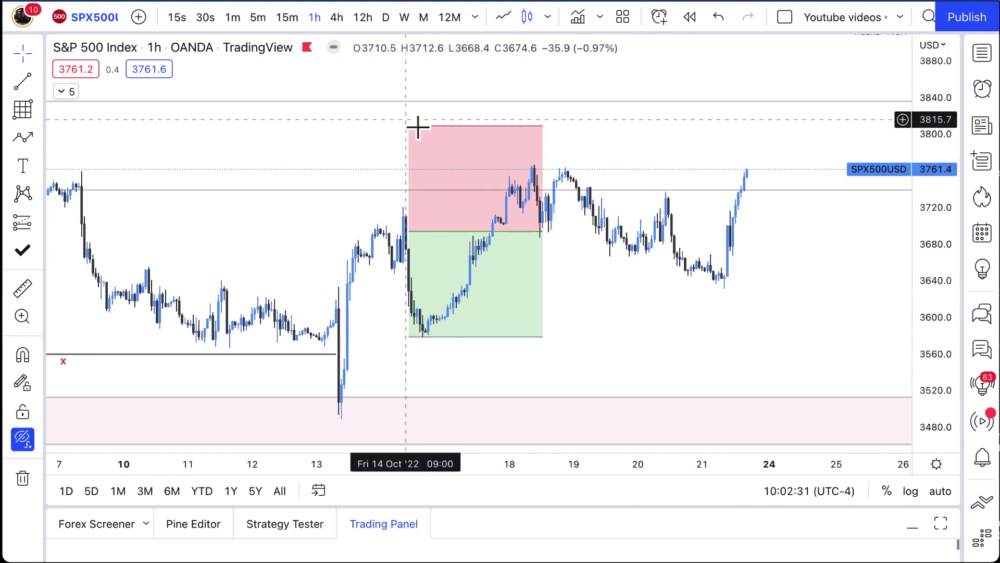
mouse_move(410, 126)
mouse_down()
mouse_move(465, 150)
mouse_move(420, 179)
mouse_up()
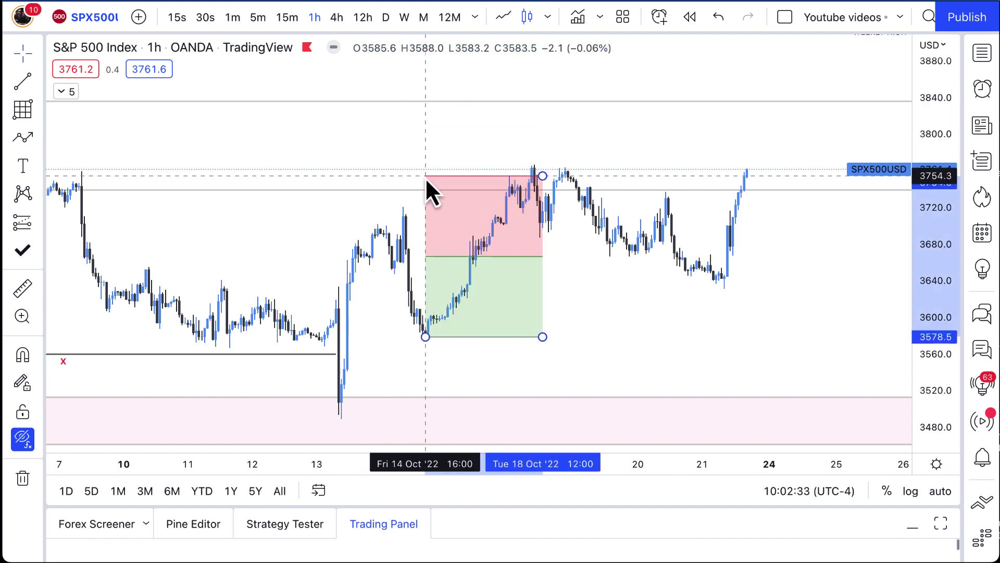
drag(546, 180, 624, 164)
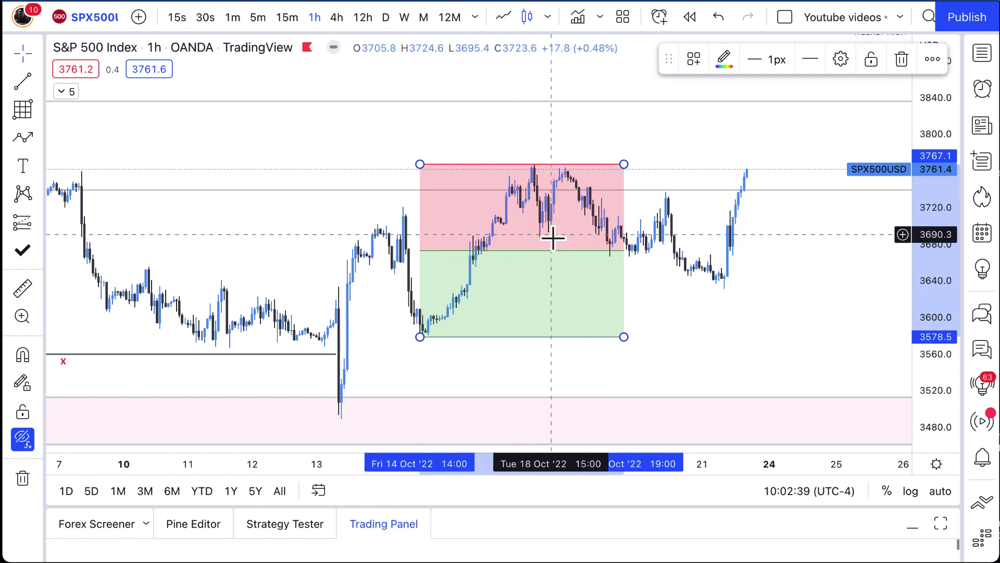
scroll(552, 263, down, 5)
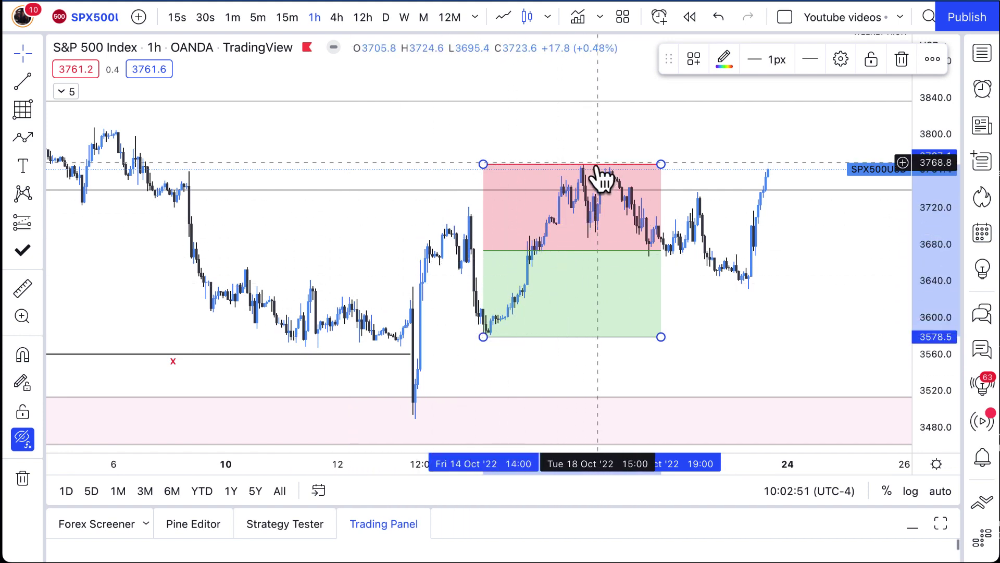
mouse_move(646, 288)
mouse_down()
mouse_move(580, 307)
mouse_move(509, 349)
mouse_move(734, 347)
mouse_up()
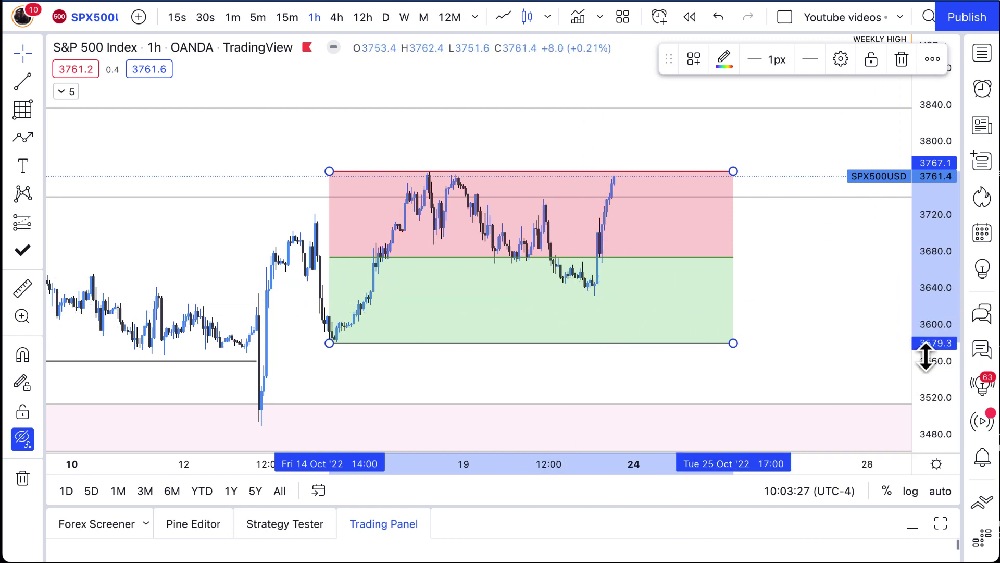
With magnet snapping enabled, draw a rectangle over the discount-zone price gap from 3637.0 to 3658.0, from Mon 17 Oct 10:00 to Mon 24 Oct 11:00
drag(926, 358, 893, 272)
scroll(893, 272, up, 1)
drag(831, 310, 817, 276)
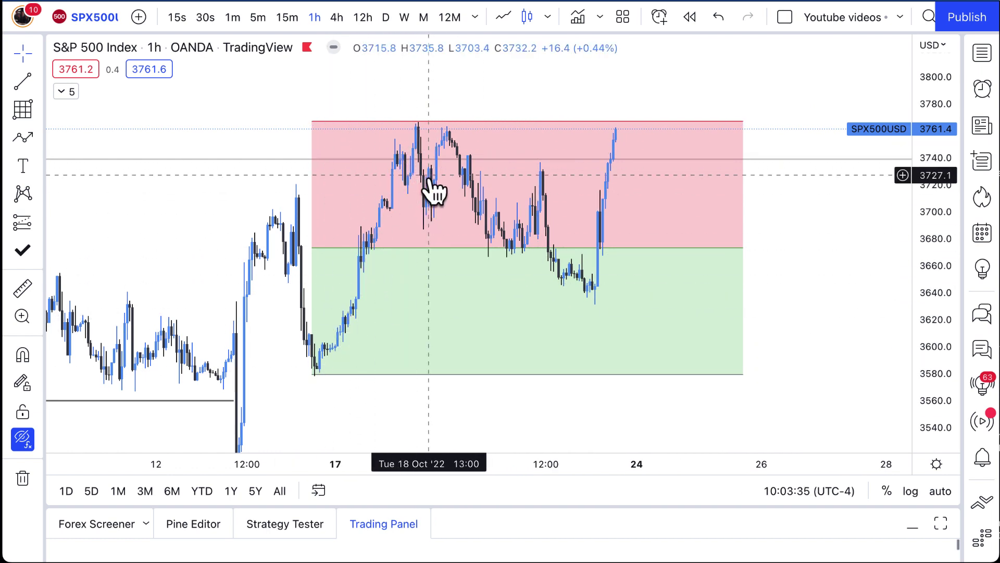
click(39, 144)
click(84, 201)
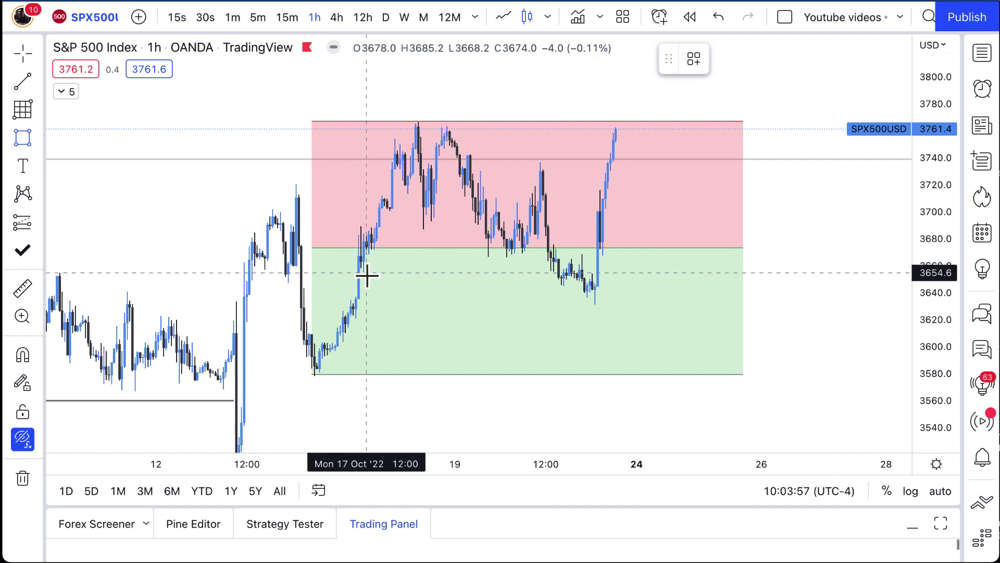
click(22, 354)
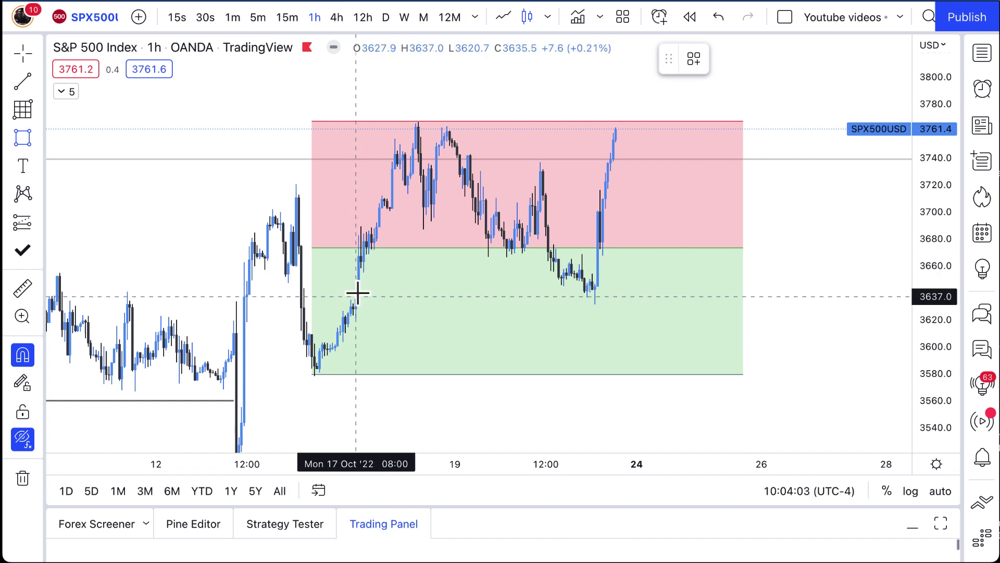
mouse_move(358, 297)
mouse_down()
mouse_move(359, 268)
mouse_move(432, 290)
mouse_move(665, 288)
mouse_up()
Apply the saved 1HR IMB template to the rectangle in the discount zone and deselect it
right_click(665, 288)
mouse_move(744, 301)
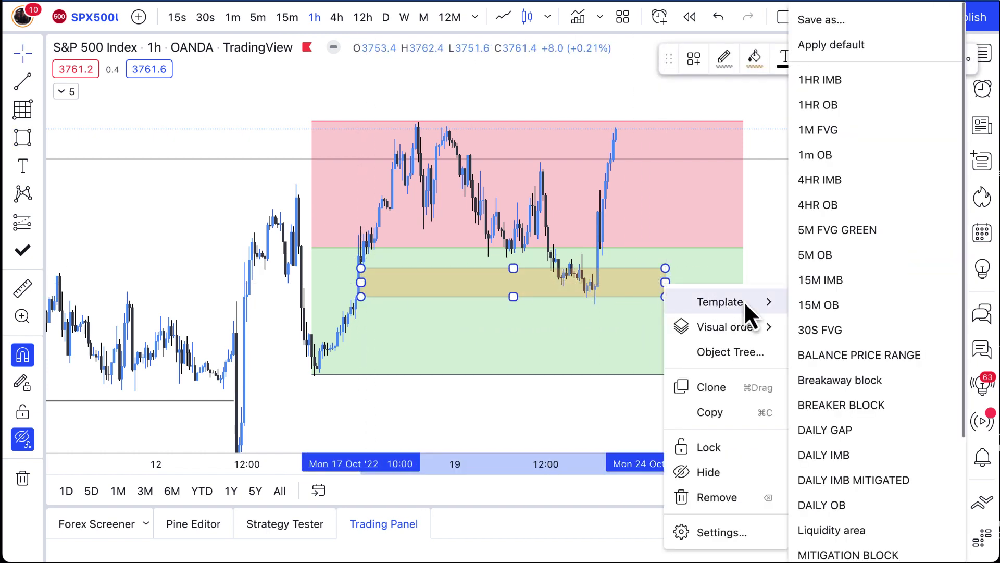
click(839, 83)
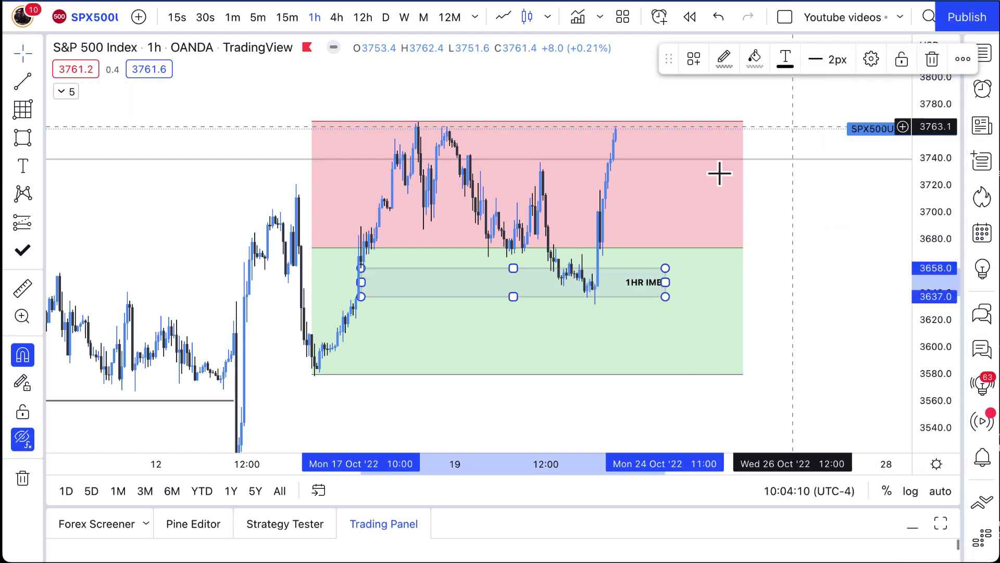
key(Escape)
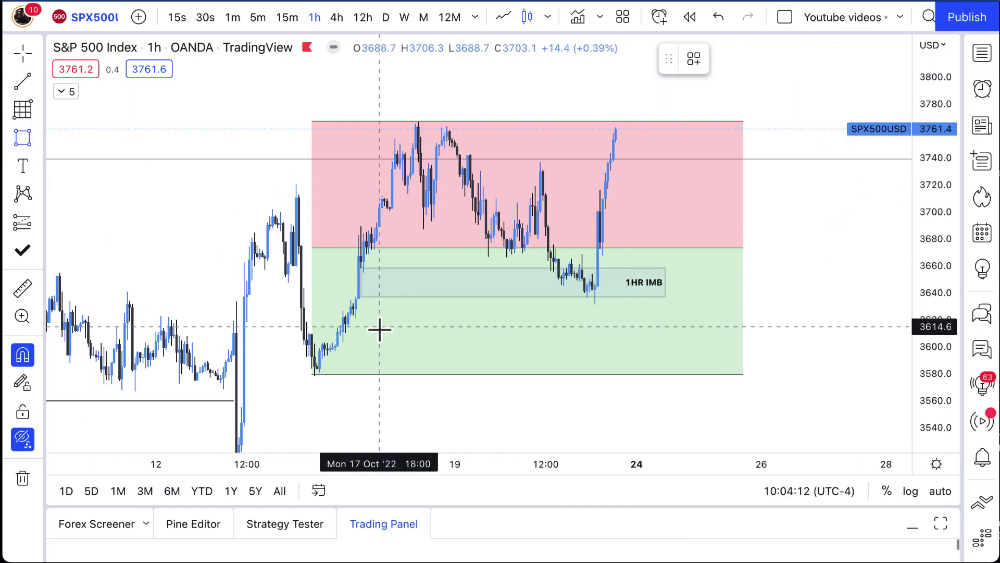
Draw a rectangle over the order block between 3620.7 and 3632.0, from Mon 17 Oct 07:00 to Mon 24 Oct 13:00
click(354, 304)
drag(942, 401, 828, 314)
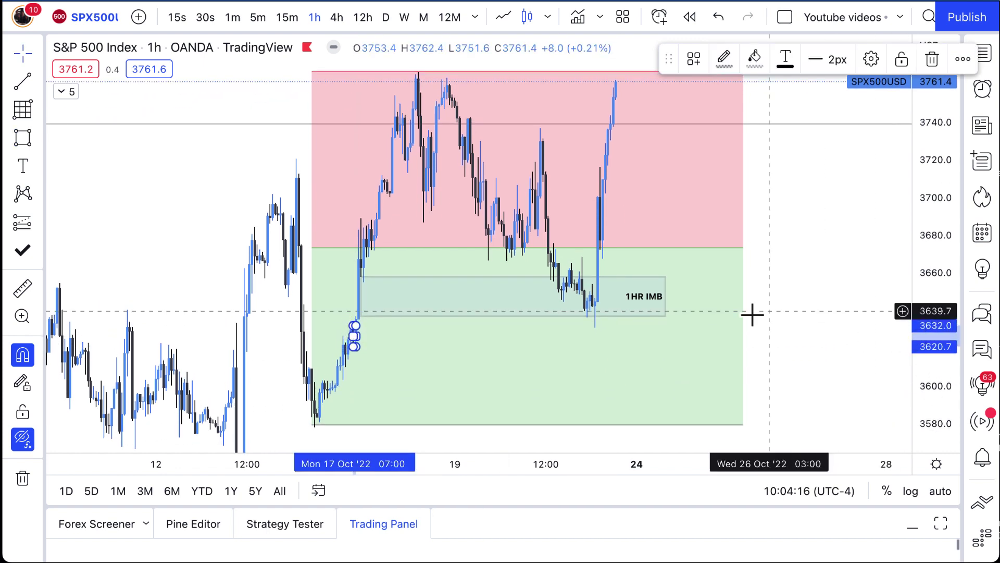
scroll(828, 314, up, 2)
drag(274, 336, 610, 336)
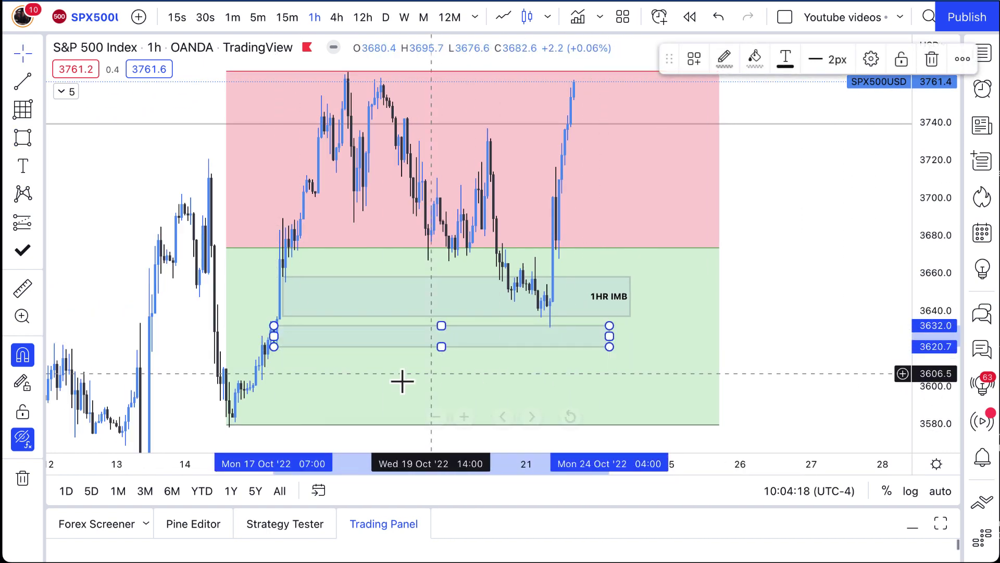
click(424, 379)
click(290, 328)
drag(611, 336, 640, 338)
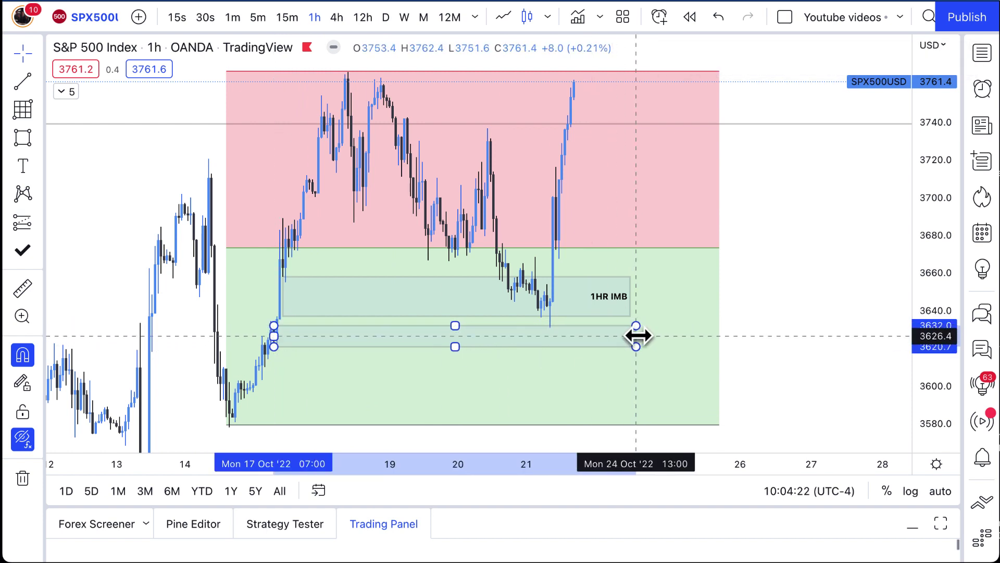
Apply the saved 1HR OB template to the new order-block rectangle and lock it
right_click(638, 336)
mouse_move(712, 316)
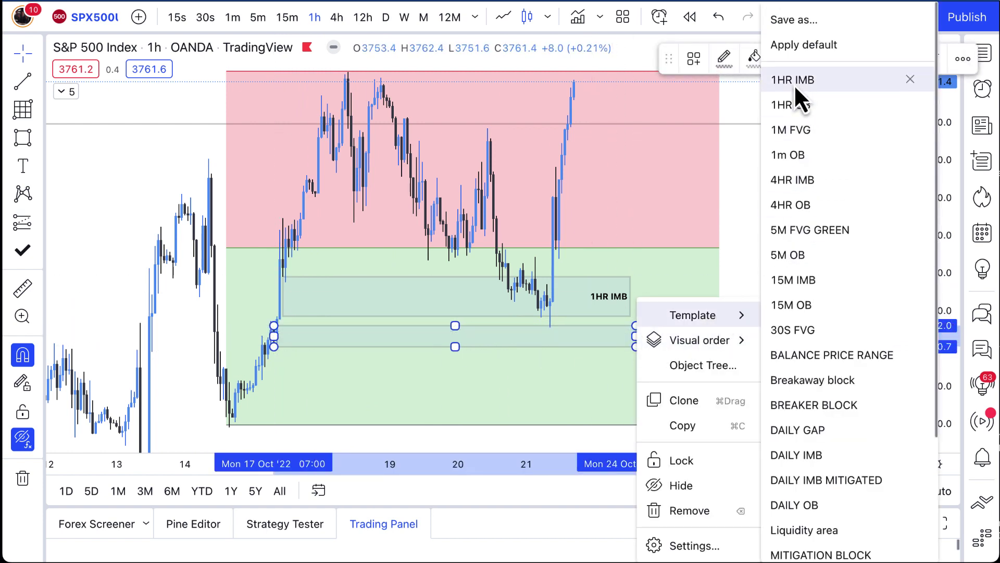
click(814, 101)
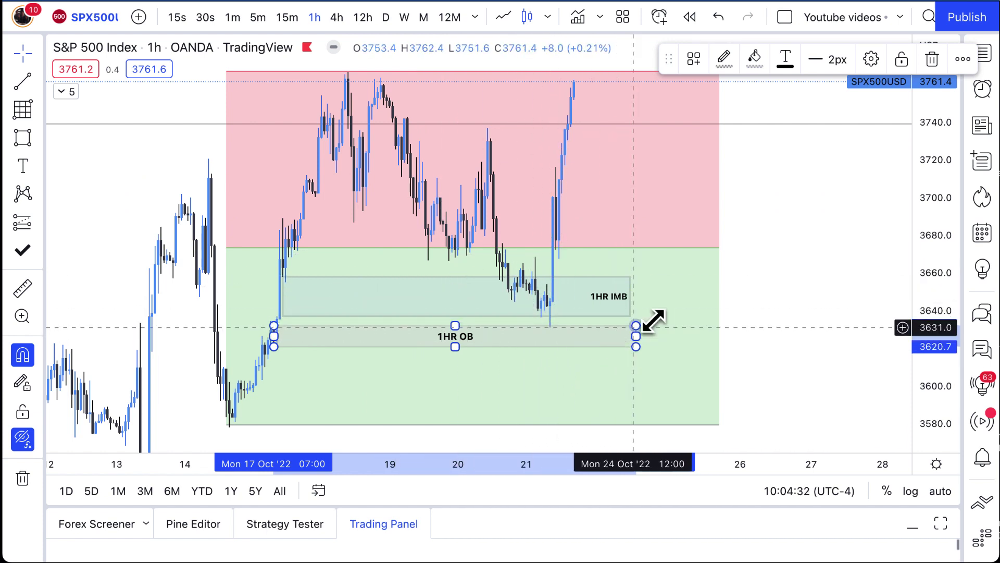
click(902, 59)
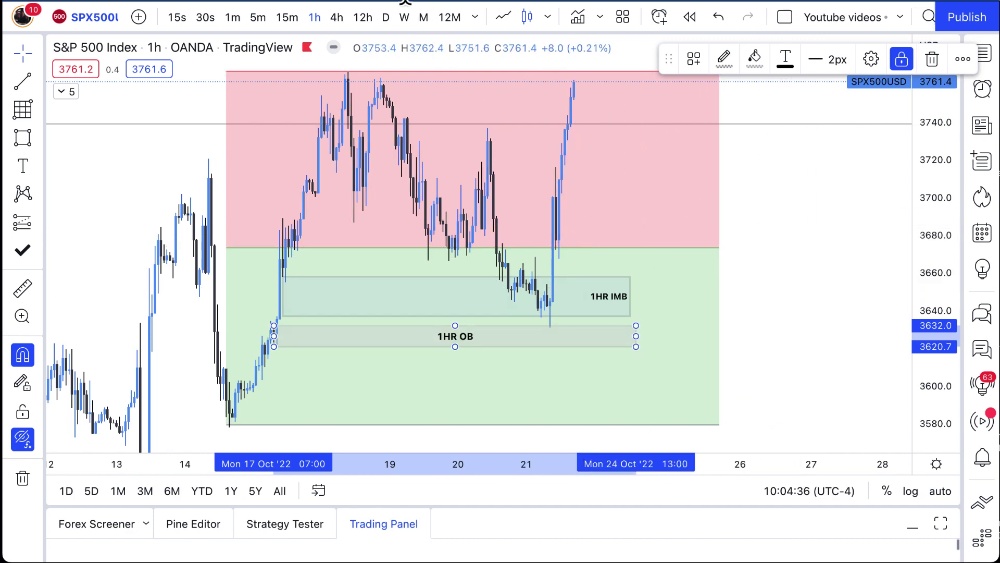
Switch to the 15-minute chart and examine the price action around the 1HR IMB and 1HR OB zones
click(287, 17)
drag(931, 365, 931, 307)
drag(719, 265, 657, 225)
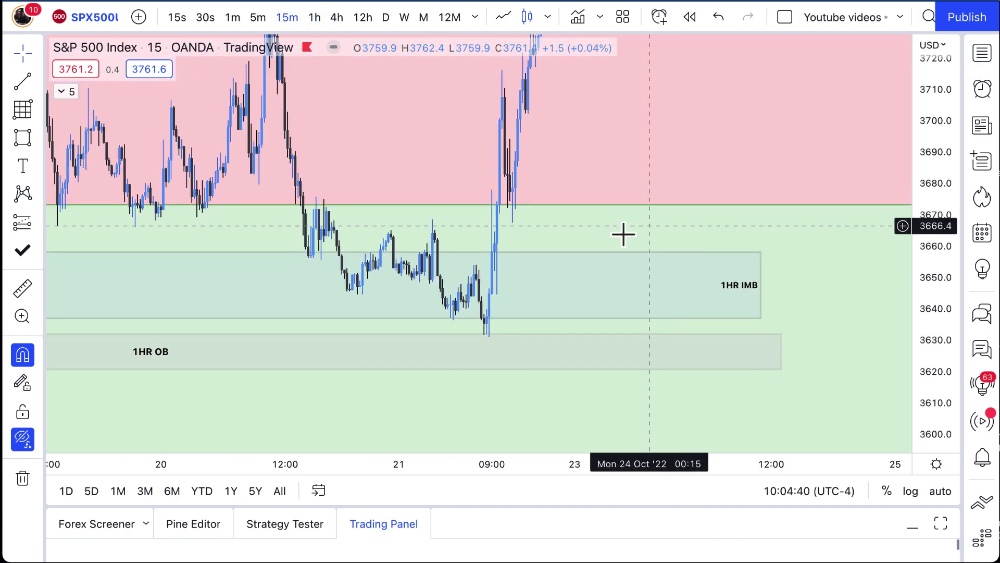
click(427, 297)
key(Escape)
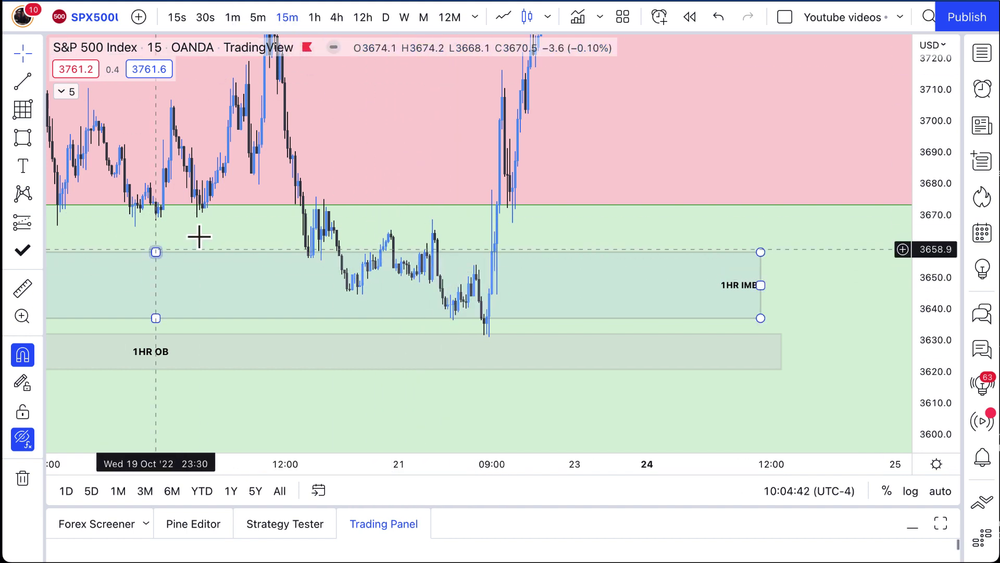
Switch to the 5-minute chart and examine the decline into the discount zones and the Fri 21 Oct 09:00 rally for entry gaps
click(257, 17)
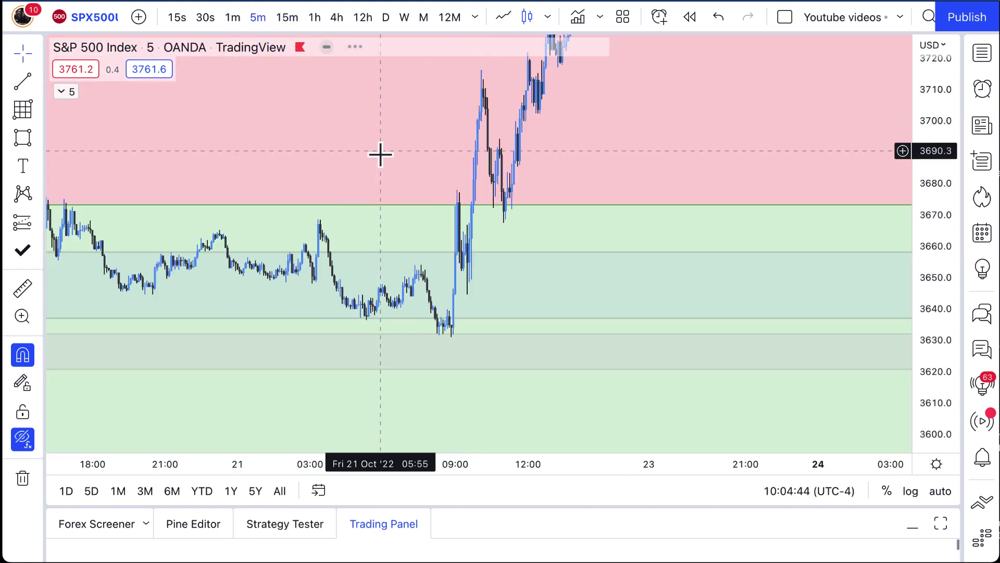
scroll(508, 281, down, 2)
drag(905, 375, 922, 293)
scroll(558, 259, up, 2)
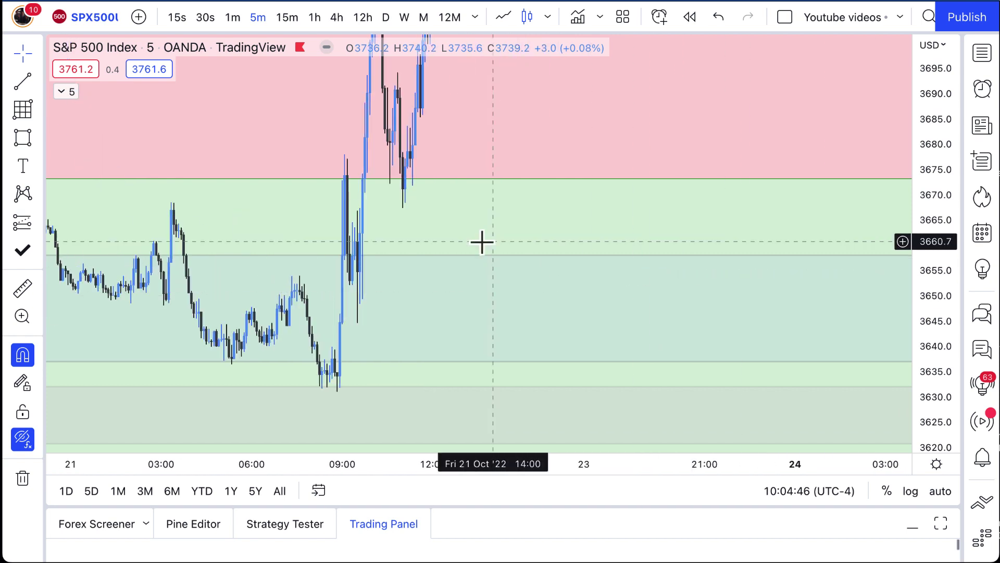
drag(334, 326, 415, 292)
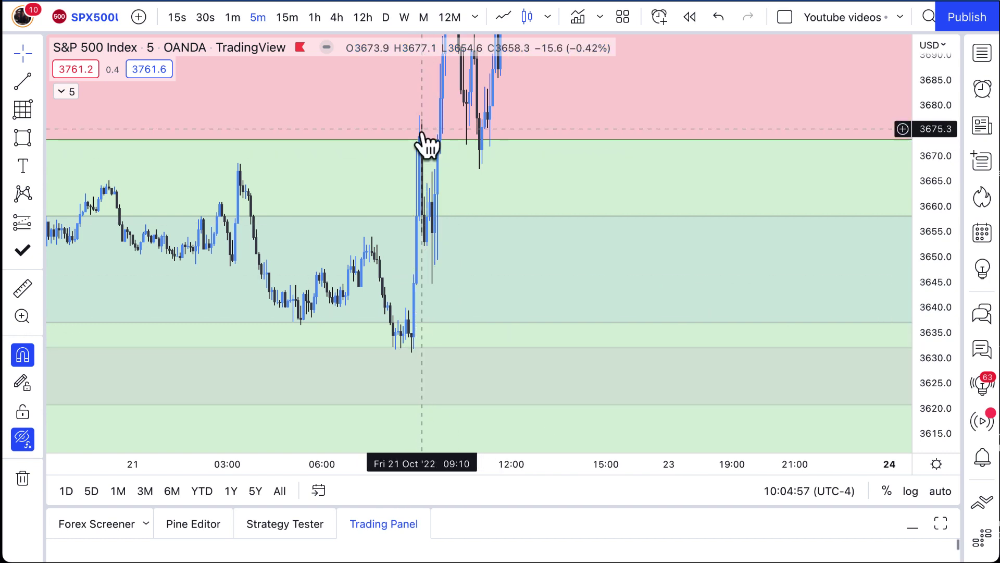
scroll(478, 232, down, 5)
scroll(509, 255, left, 10)
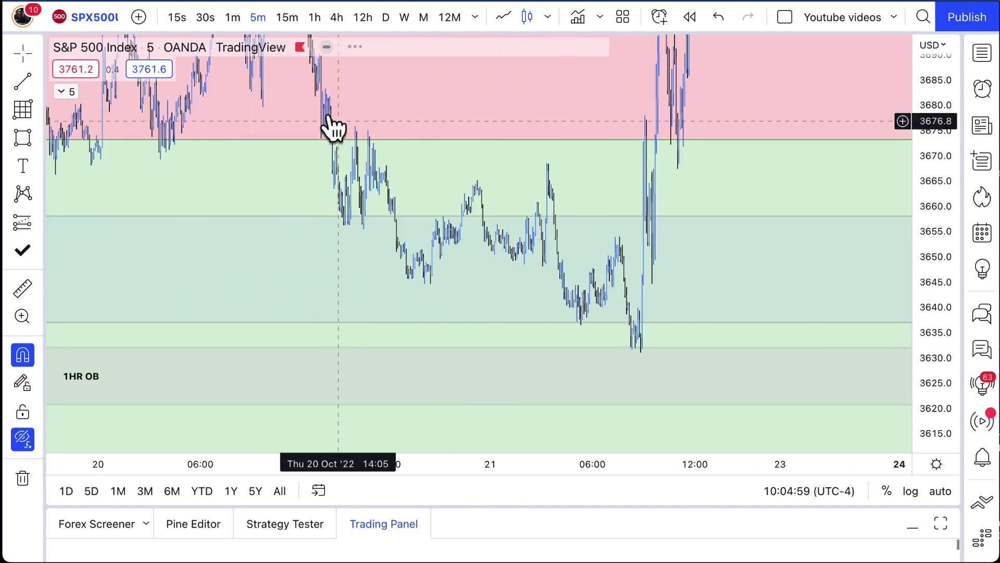
scroll(379, 203, down, 2)
scroll(323, 183, left, 5)
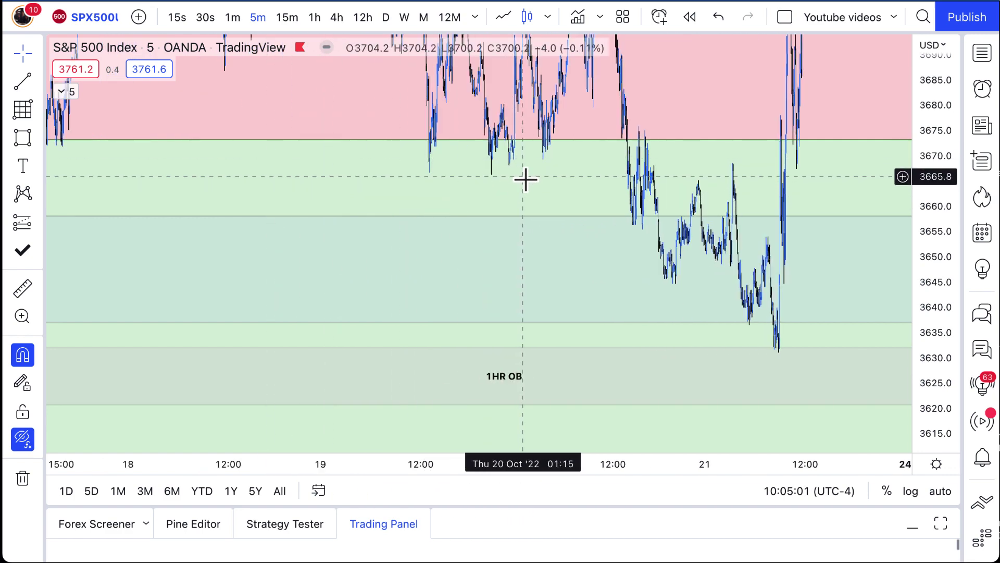
scroll(674, 290, up, 5)
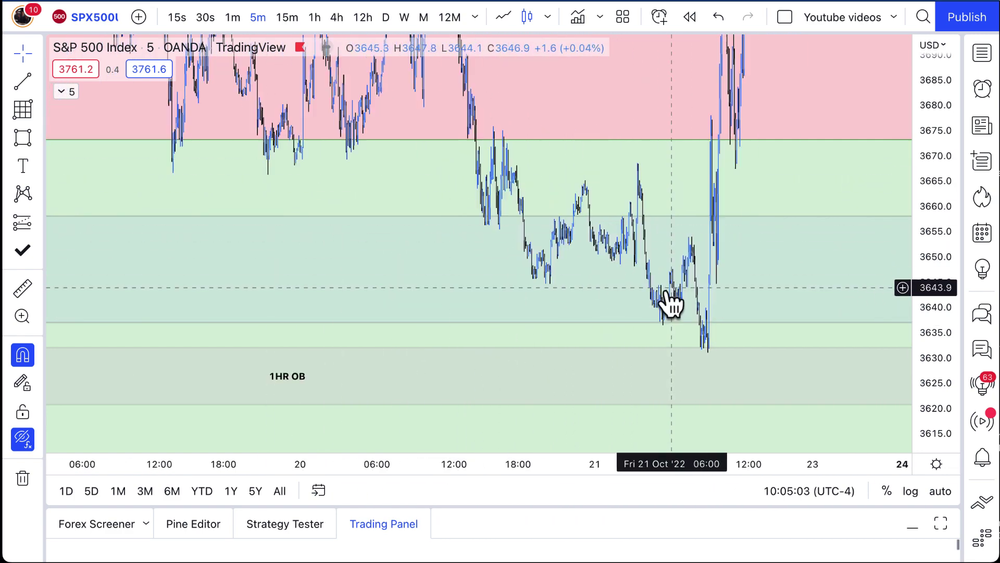
scroll(455, 320, up, 5)
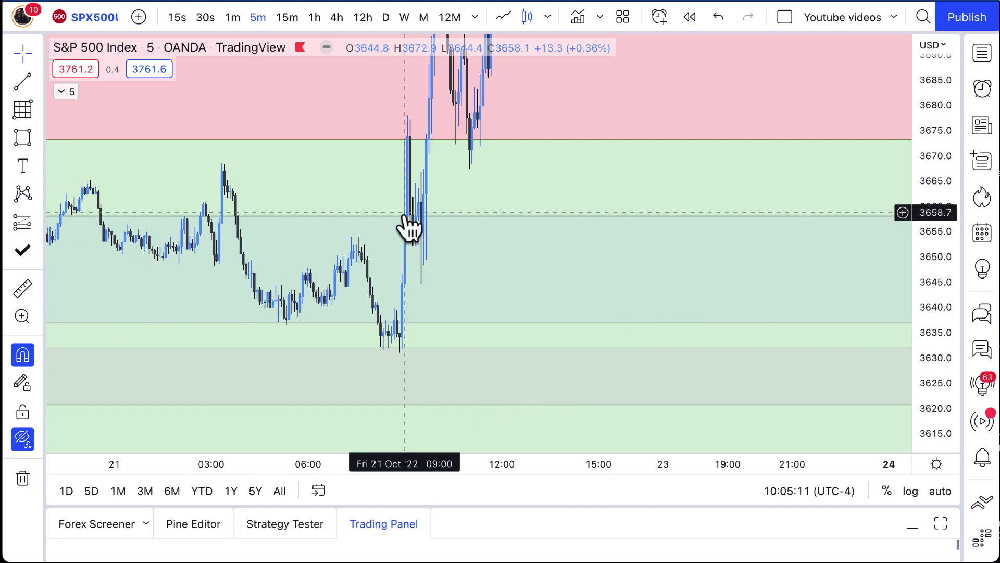
scroll(545, 267, up, 3)
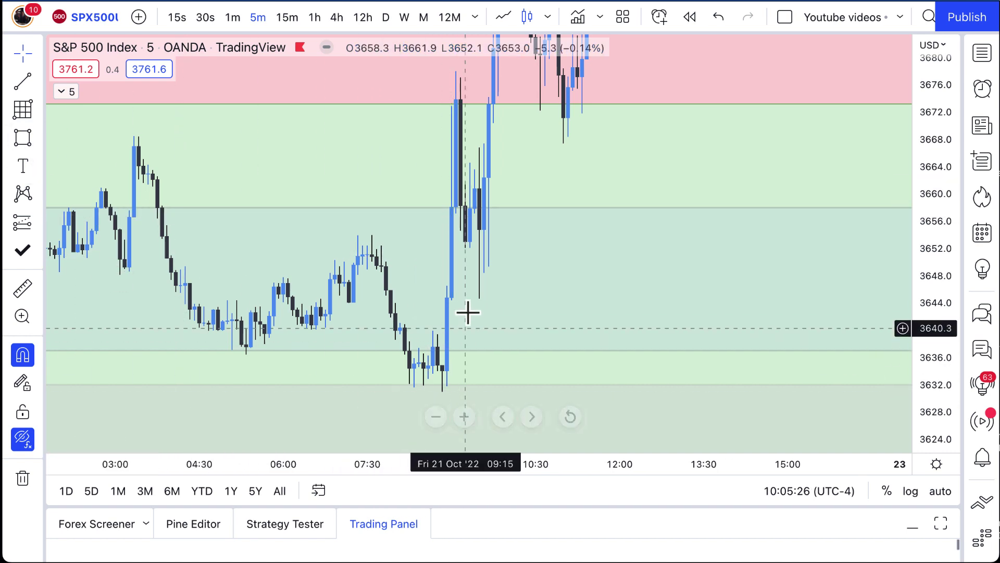
Draw rectangles over the two 5-minute gaps from Fri 21 Oct 08:55 to about 11:30, spanning 3646.5 to 3657.1 and 3634.1 to 3644.4
click(22, 139)
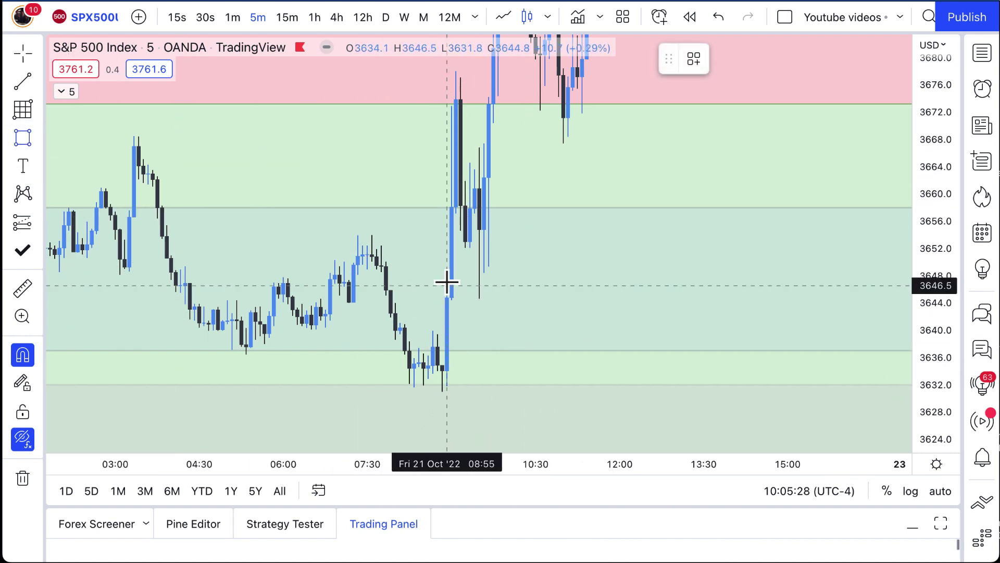
mouse_move(446, 283)
mouse_down()
mouse_move(453, 237)
mouse_move(457, 251)
mouse_move(598, 251)
mouse_up()
click(535, 425)
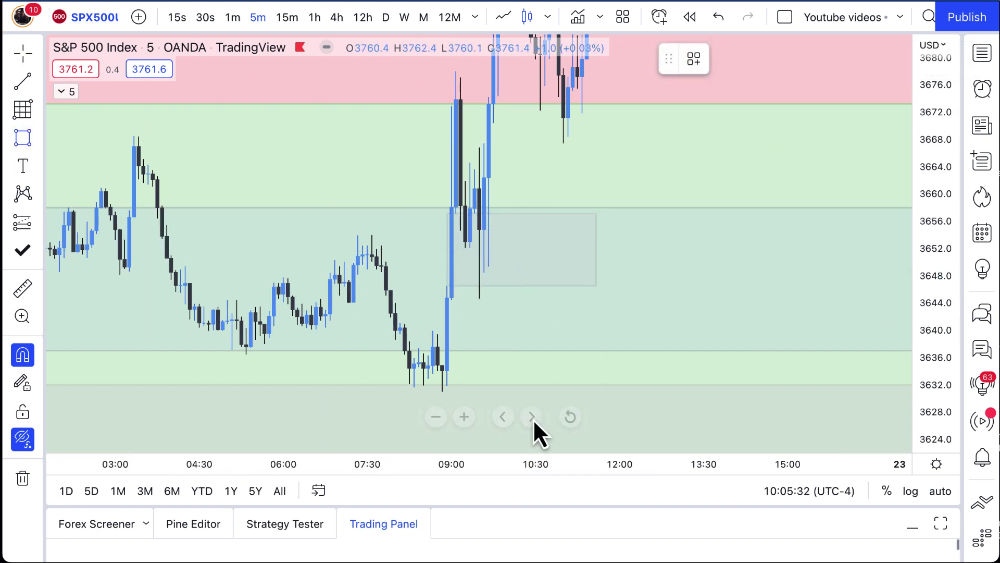
mouse_move(443, 359)
mouse_down()
mouse_move(449, 329)
mouse_move(451, 347)
mouse_move(625, 322)
mouse_move(601, 321)
mouse_up()
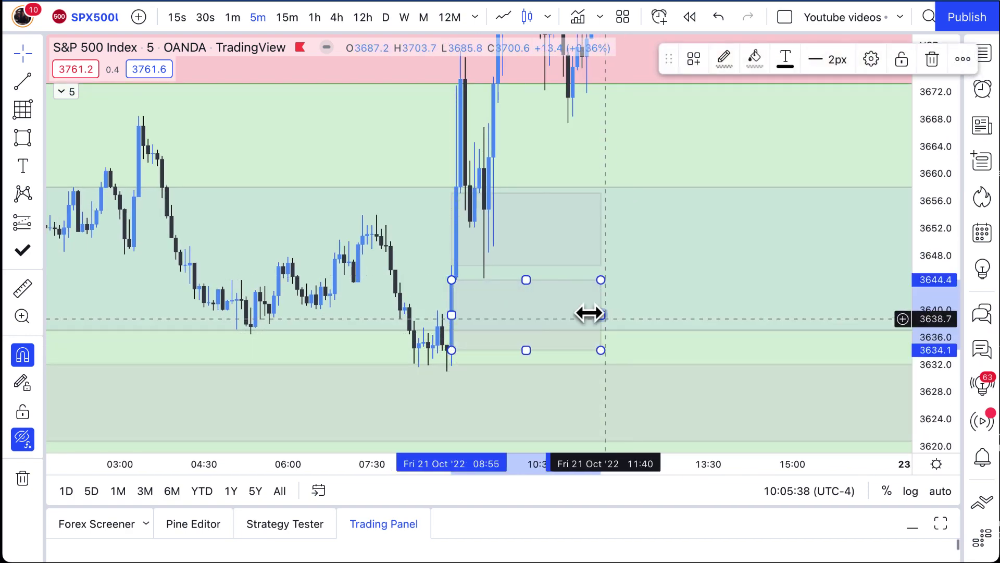
drag(442, 214, 429, 214)
drag(440, 266, 409, 265)
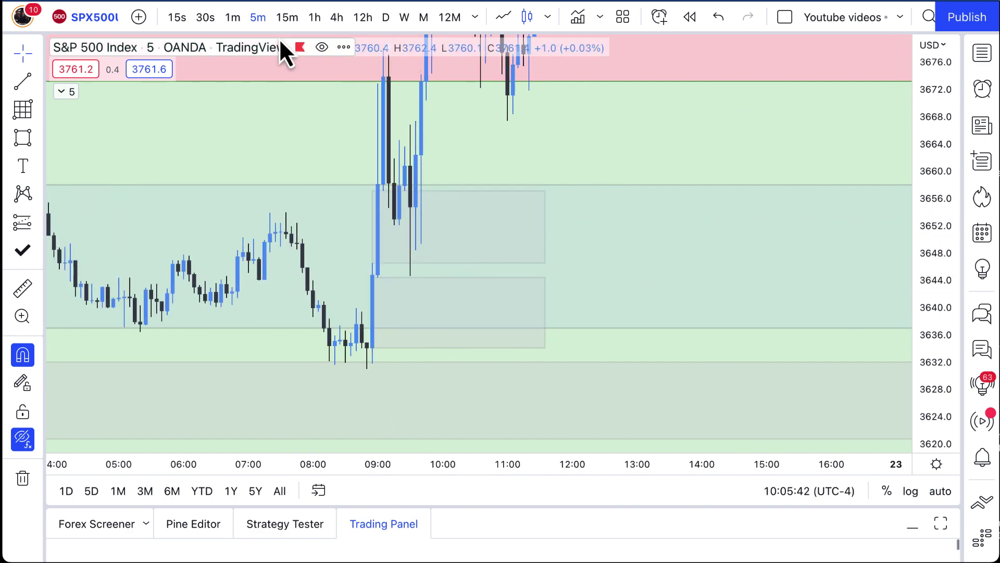
On the 15-minute chart, draw a rectangle over the bearish gap from 3635.3 to 3649.5, from Fri 21 Oct 07:45 to 13:45
click(287, 18)
drag(699, 302, 440, 274)
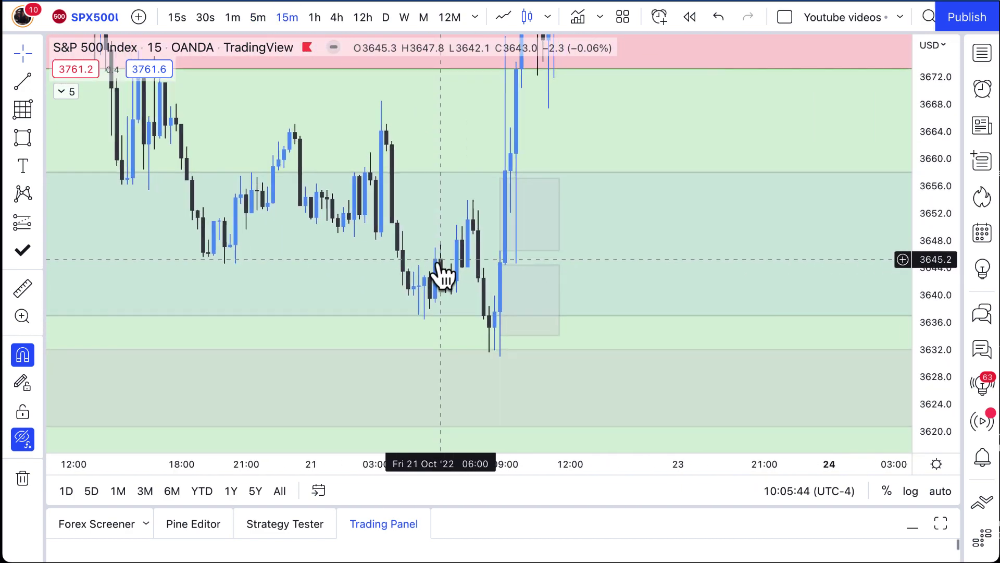
click(440, 258)
click(23, 137)
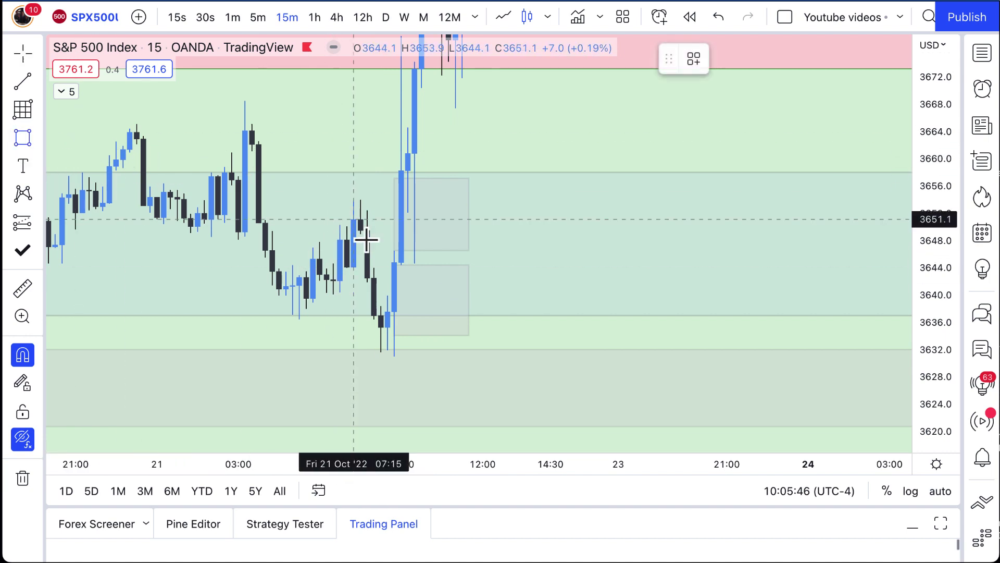
click(382, 333)
drag(383, 301, 448, 292)
drag(374, 278, 367, 230)
drag(455, 282, 530, 281)
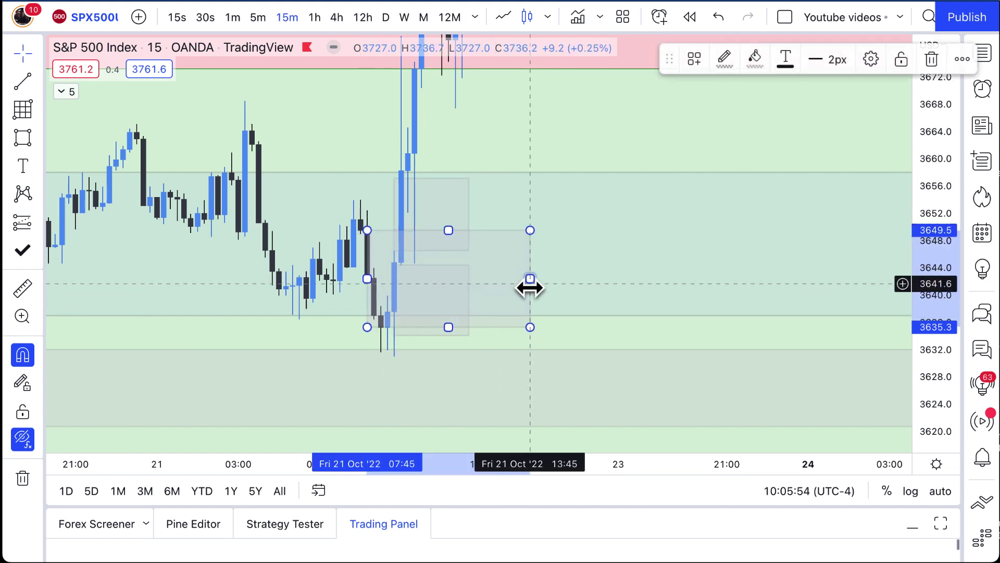
Delete the two gap rectangles beside the Fri 21 Oct rally
scroll(577, 226, left, 5)
click(576, 225)
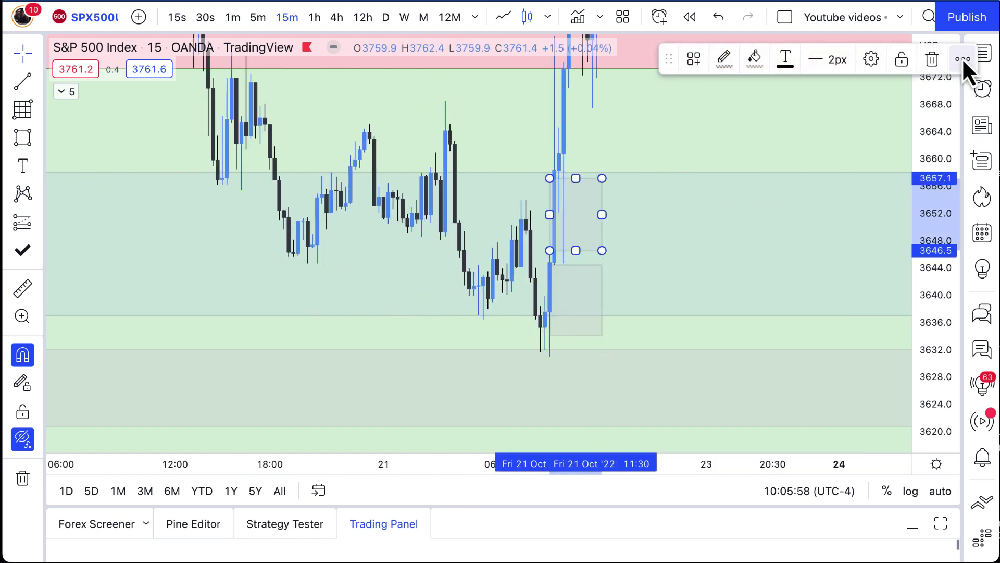
click(932, 59)
click(604, 267)
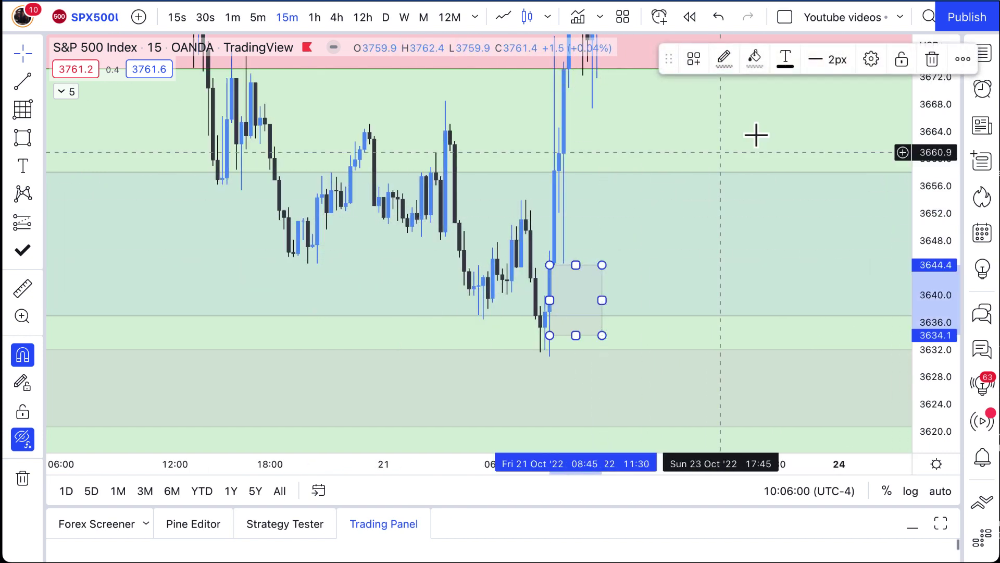
click(930, 60)
Return to the 1-hour chart and view the whole premium/discount range with its 1HR IMB and 1HR OB zones
scroll(791, 254, down, 2)
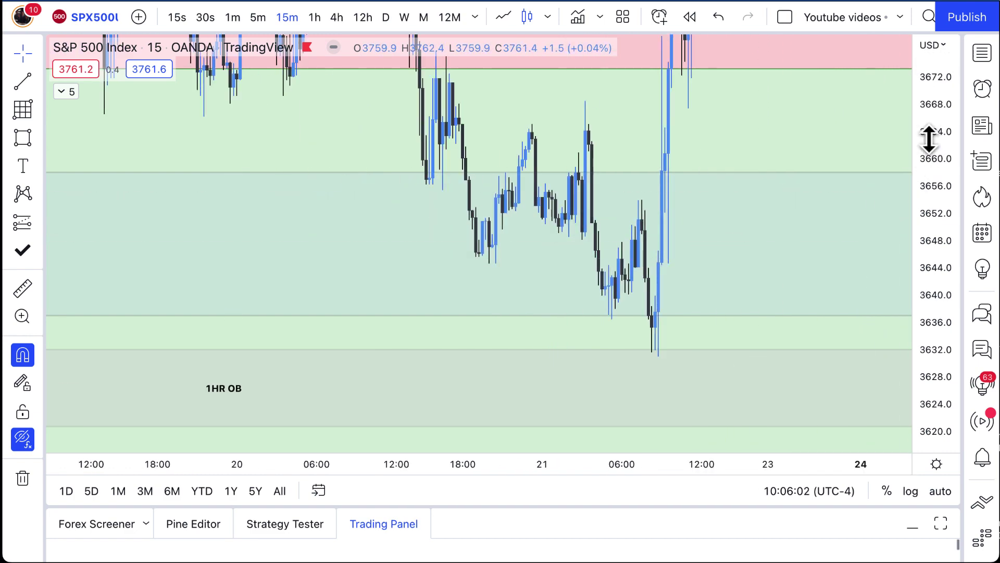
drag(949, 127, 877, 318)
scroll(479, 274, right, 5)
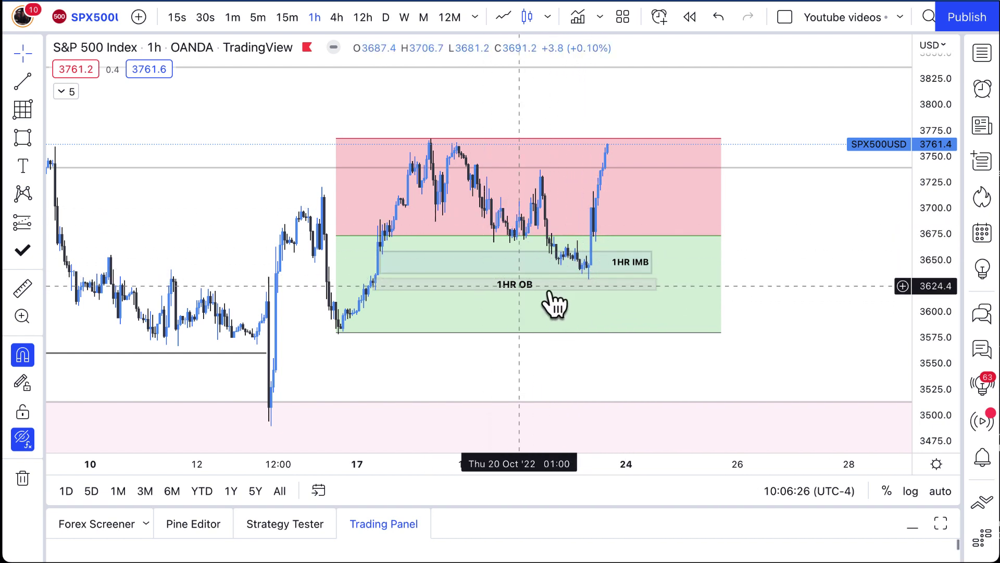
Inspect the Fri 21 Oct move out of the 1HR IMB zone on the 5-minute and 15-minute charts, and return to the 1-hour timeframe
click(257, 17)
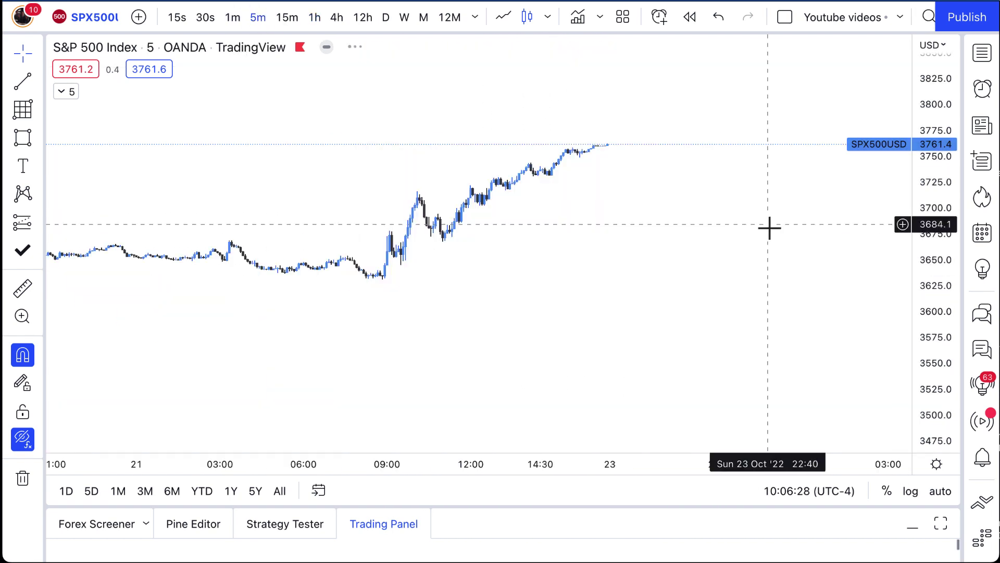
drag(929, 370, 853, 98)
scroll(549, 205, right, 5)
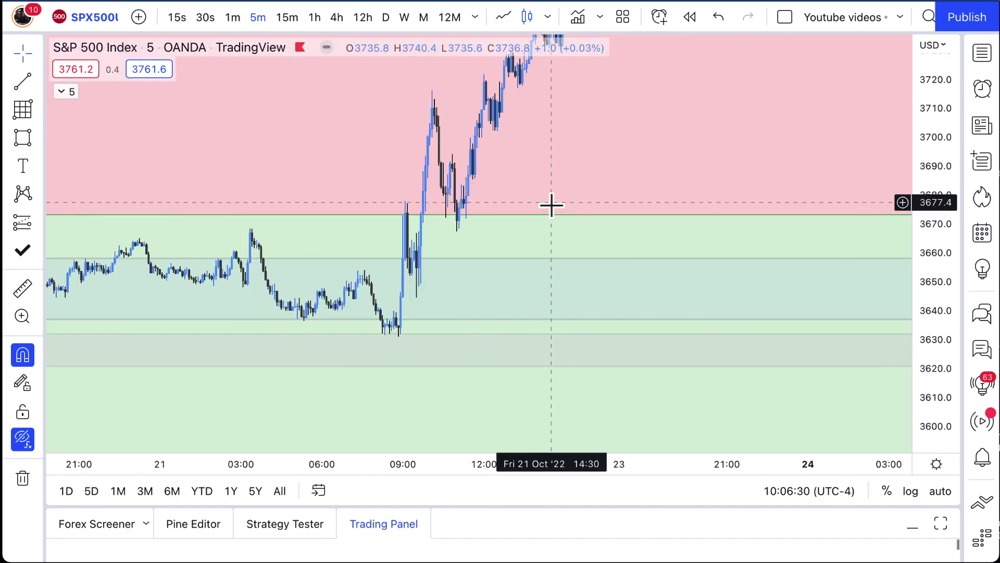
scroll(643, 255, left, 4)
drag(914, 357, 899, 193)
scroll(898, 193, up, 3)
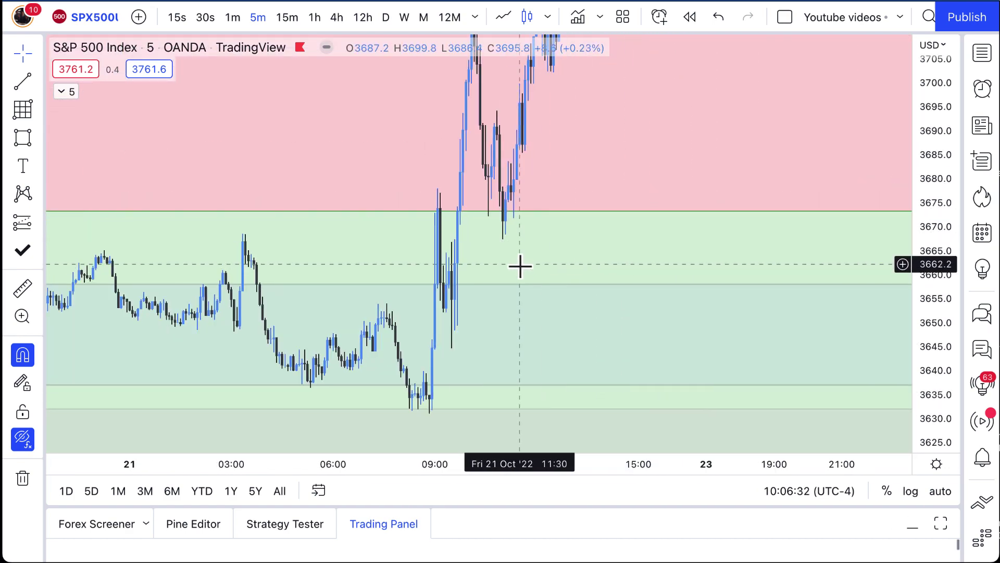
drag(522, 265, 533, 197)
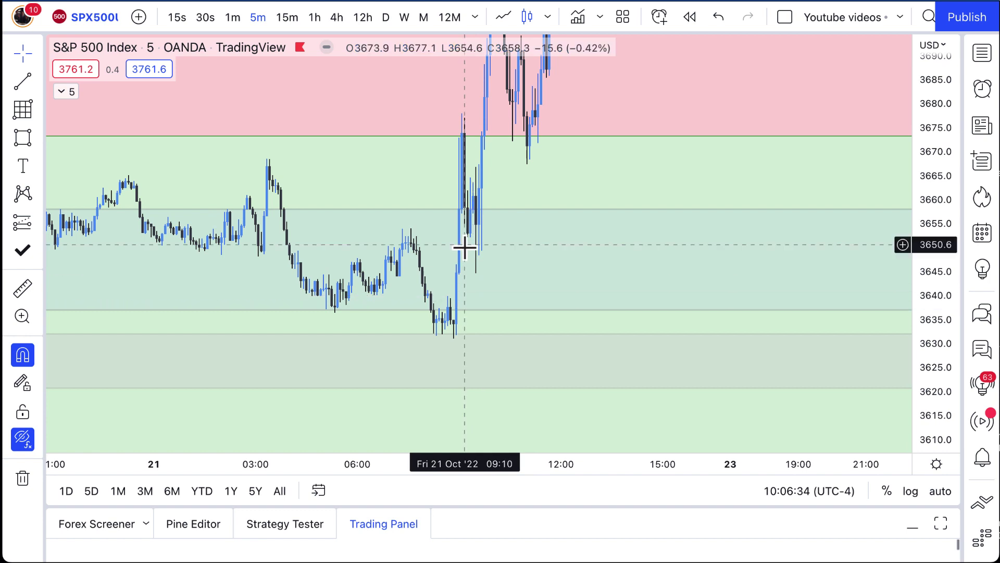
scroll(430, 302, left, 1)
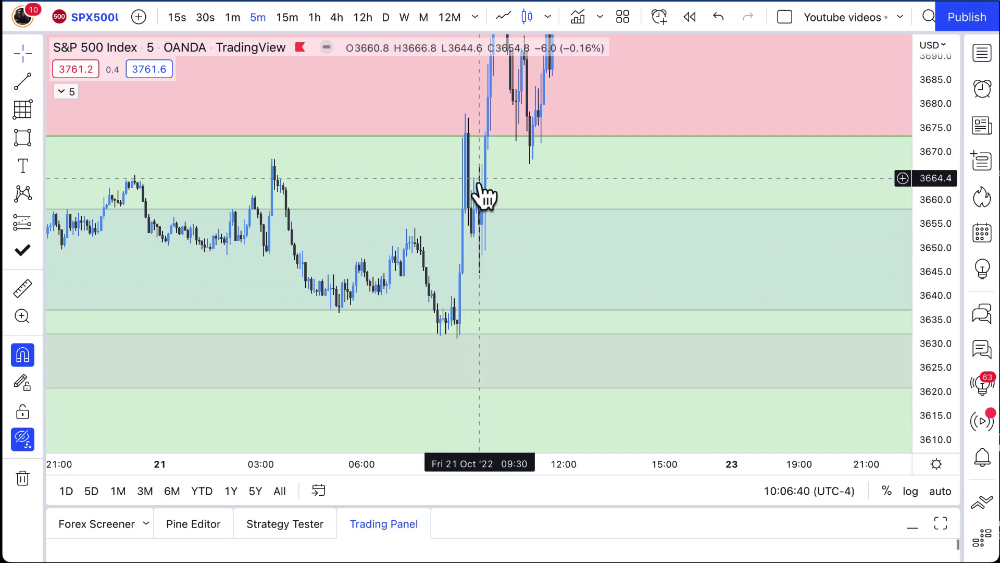
scroll(536, 224, down, 2)
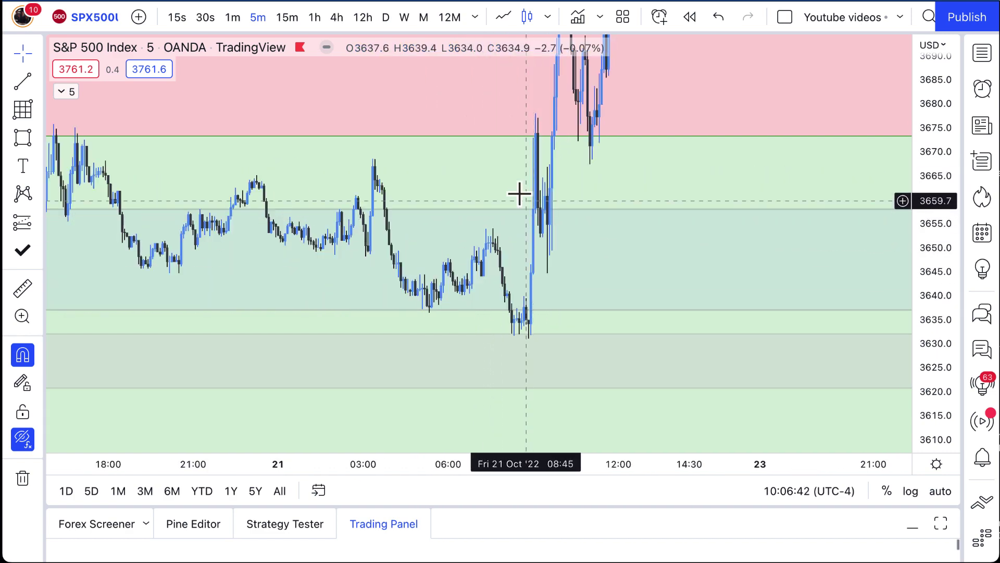
click(293, 13)
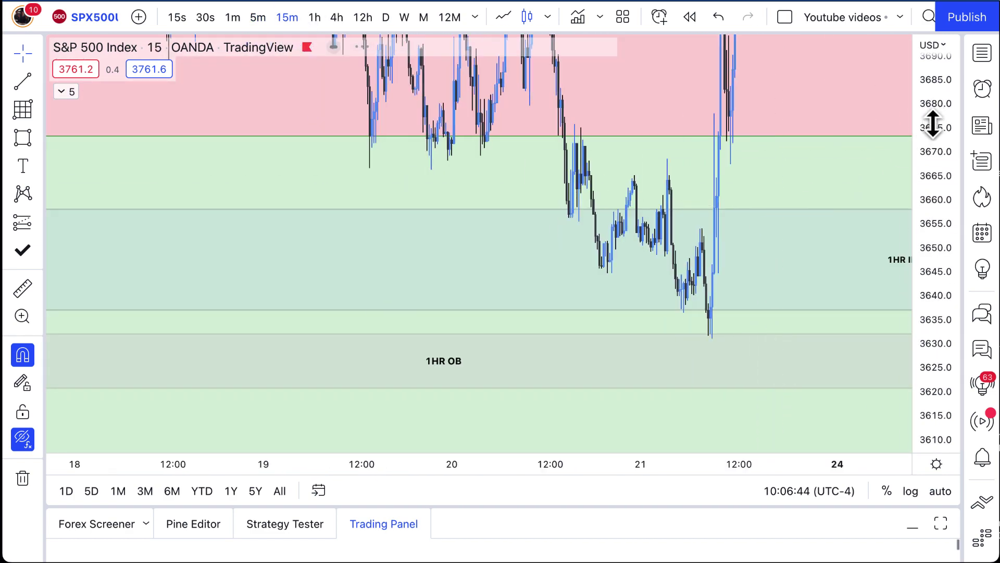
click(315, 17)
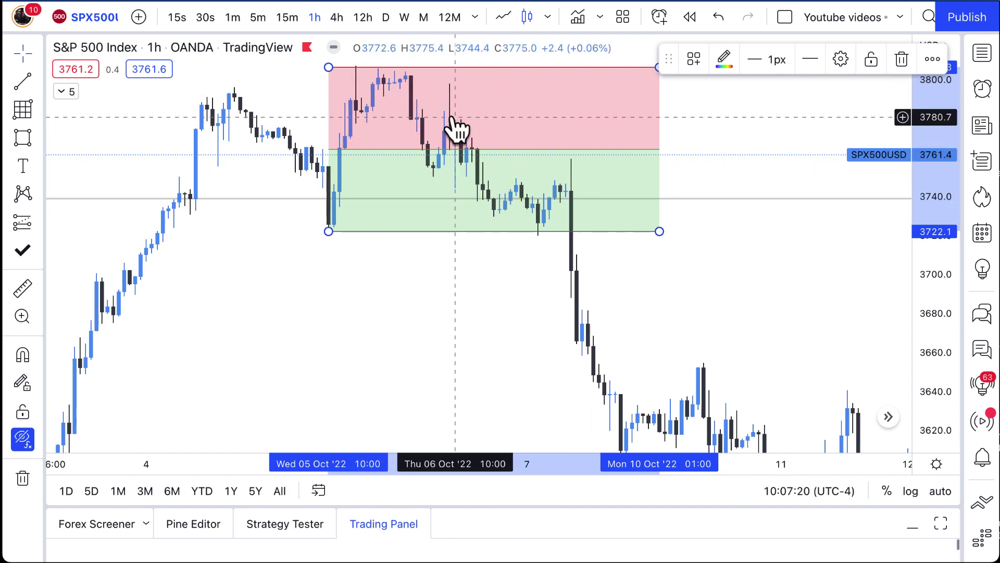
Fit the earlier premium/discount range to the Thu 06 Oct swing from 3799.5 to 3720.1, and move it down to 3687.6–3608.1
drag(329, 236, 521, 237)
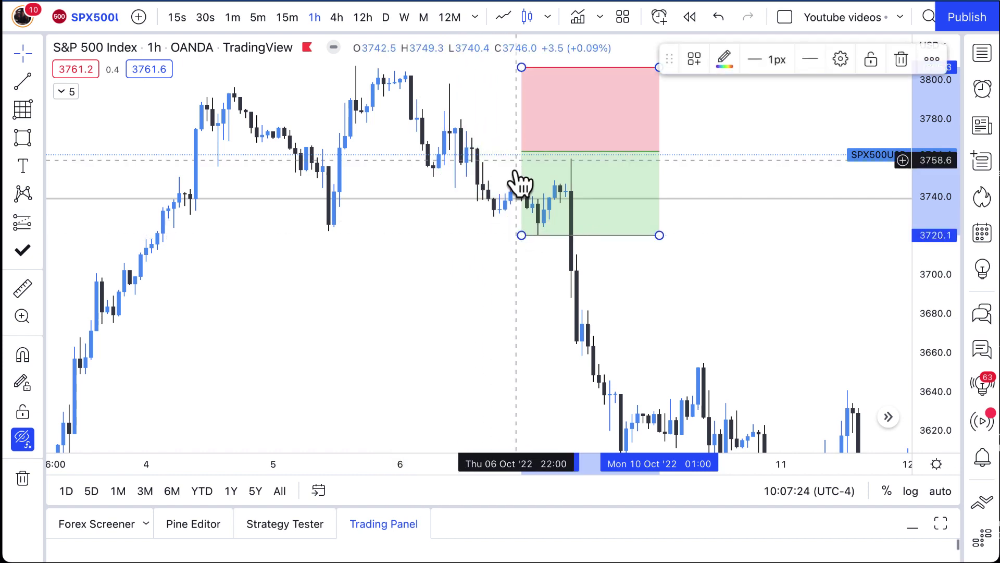
drag(521, 68, 446, 83)
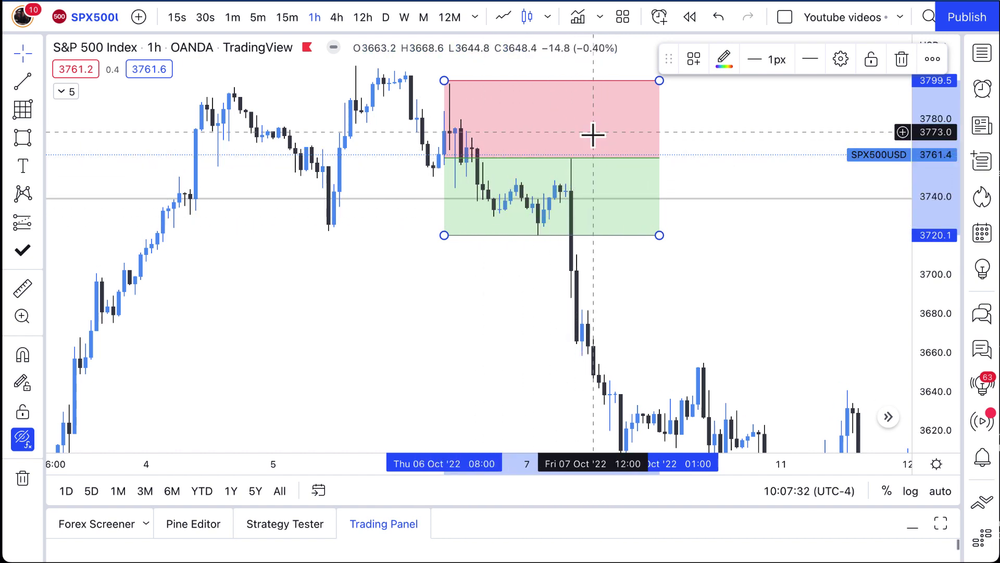
drag(661, 294, 486, 203)
drag(426, 145, 487, 363)
drag(550, 357, 453, 219)
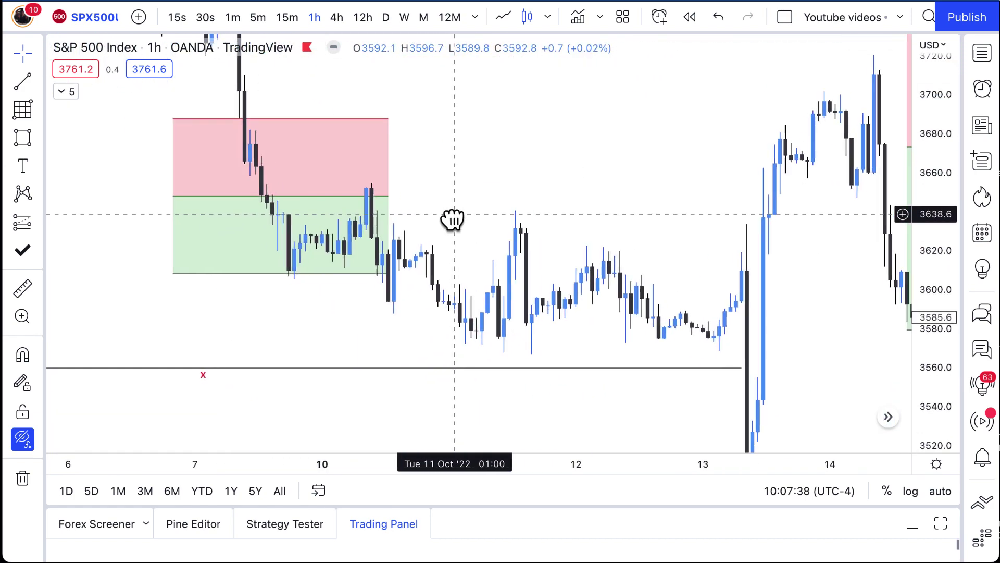
Delete the smaller premium/discount range over the 6–10 Oct decline, leaving the one with the 1HR IMB and 1HR OB zones
scroll(771, 271, down, 2)
drag(606, 194, 388, 186)
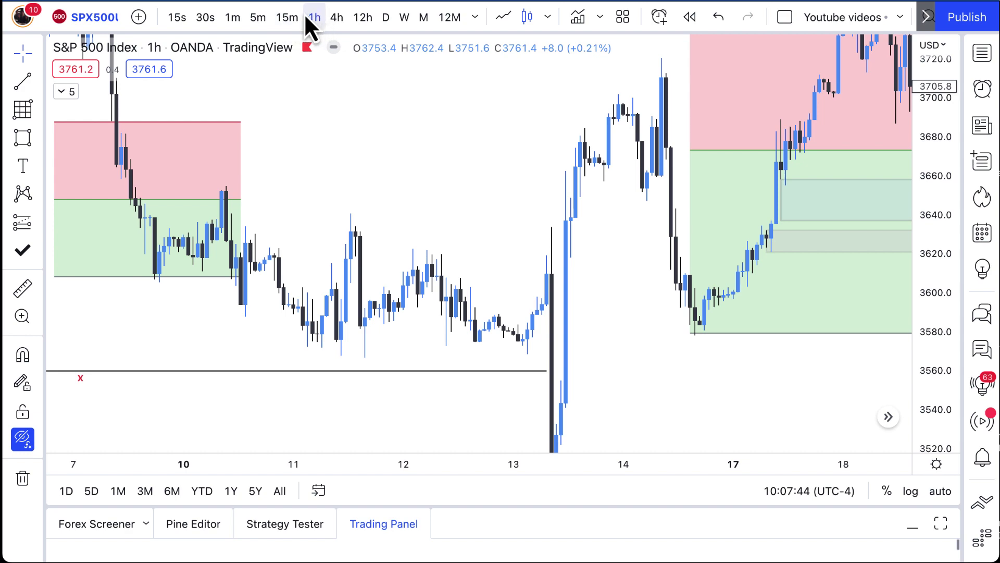
scroll(459, 230, down, 2)
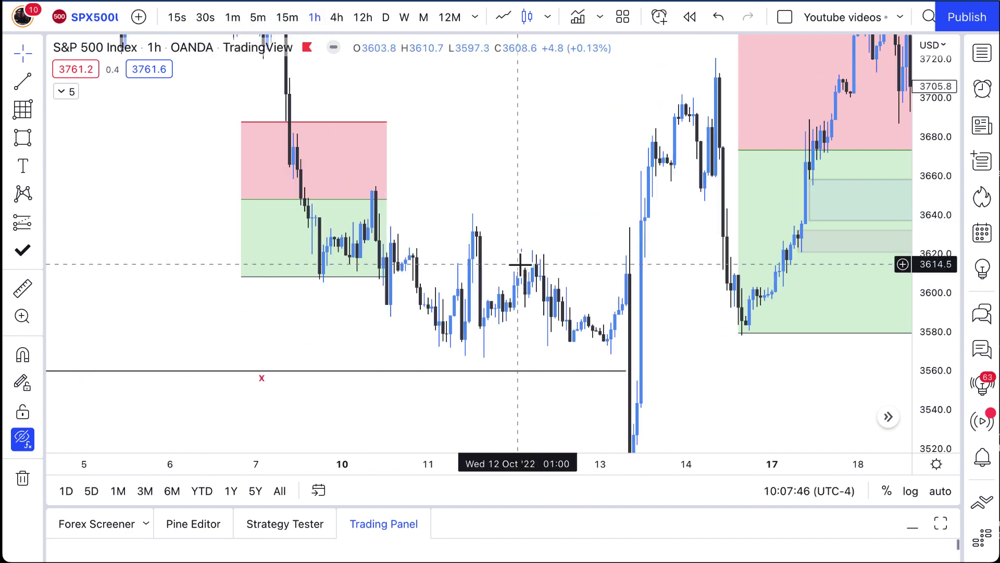
drag(562, 183, 295, 203)
scroll(393, 234, down, 2)
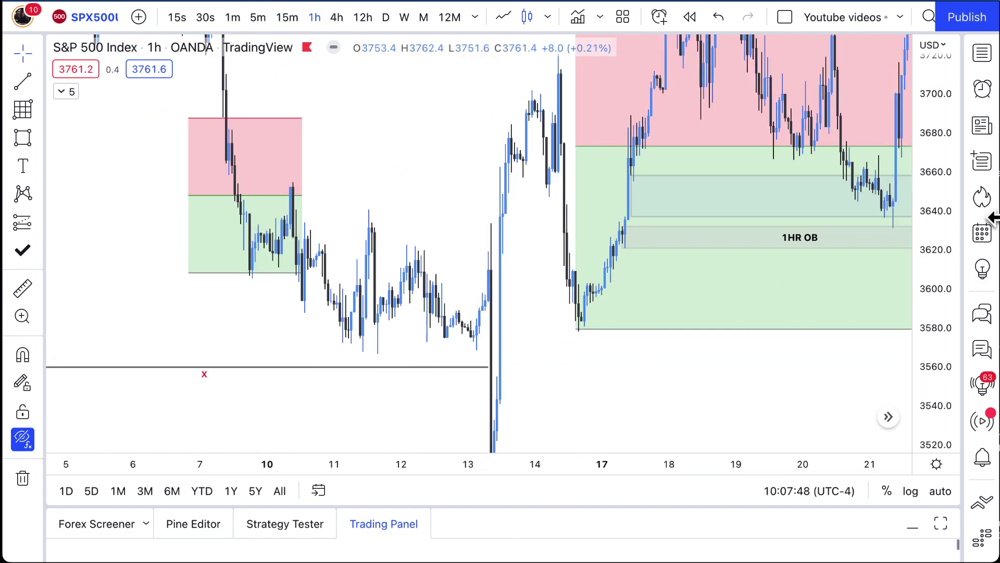
drag(935, 225, 935, 276)
scroll(554, 333, right, 4)
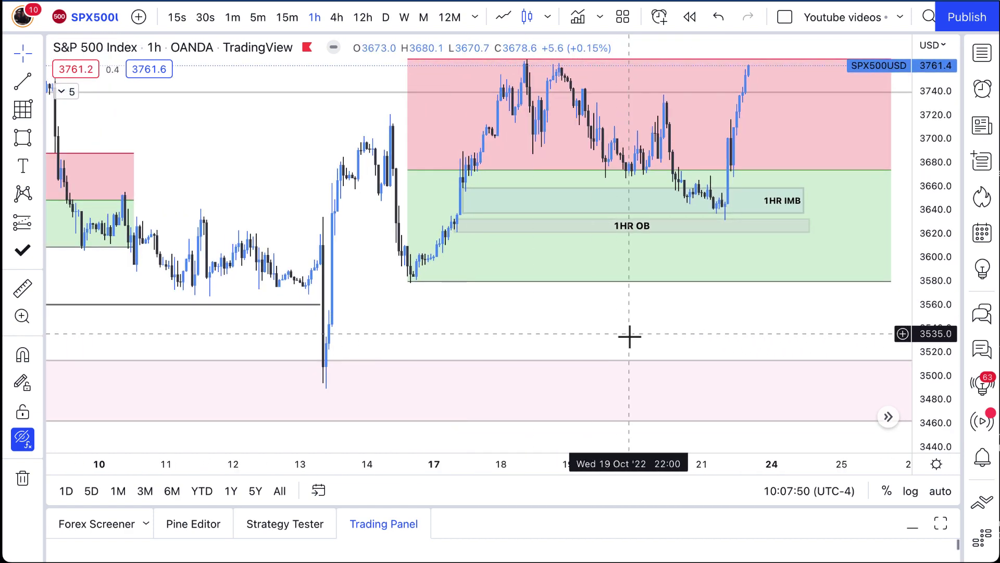
scroll(600, 313, left, 1)
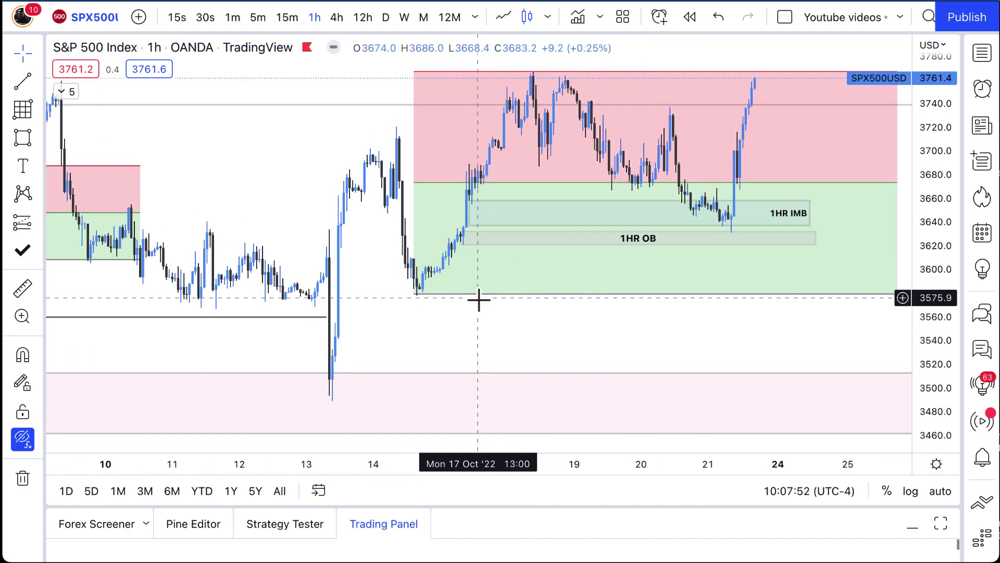
scroll(477, 301, left, 1)
click(159, 168)
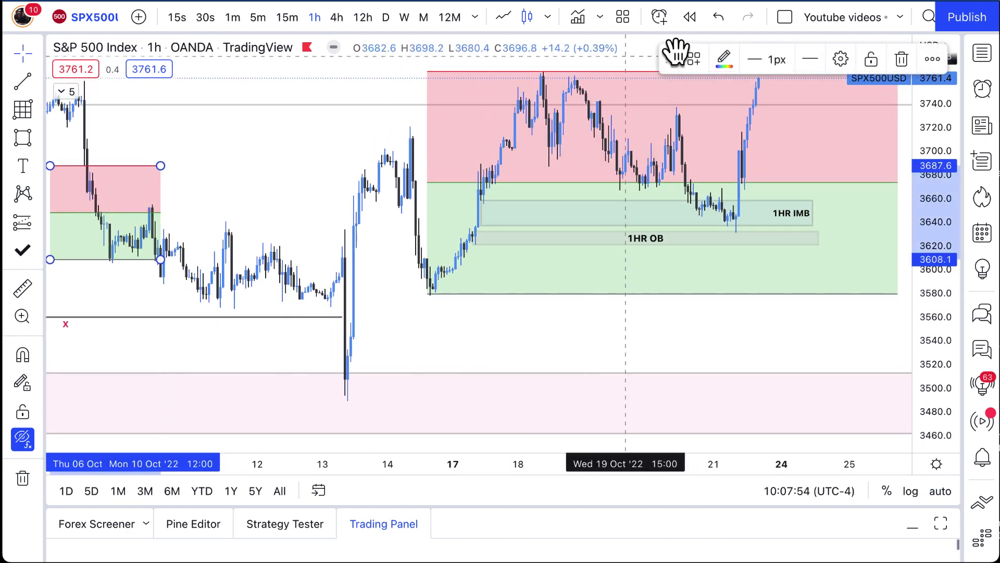
click(901, 59)
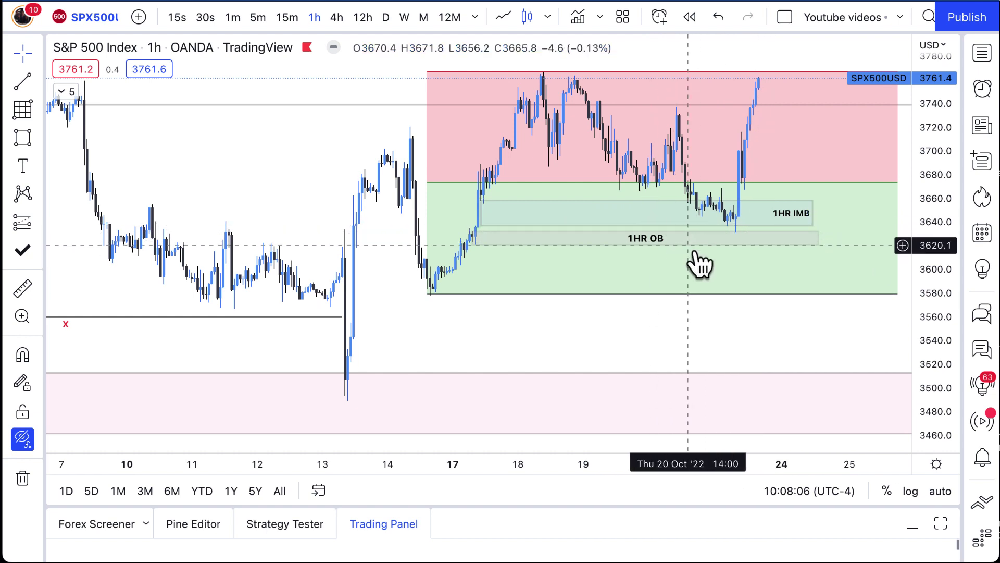
Review the PD ARRAY diagrams above the price action, comparing the bearish and bullish swing structures with their premium and discount zones
scroll(661, 335, right, 8)
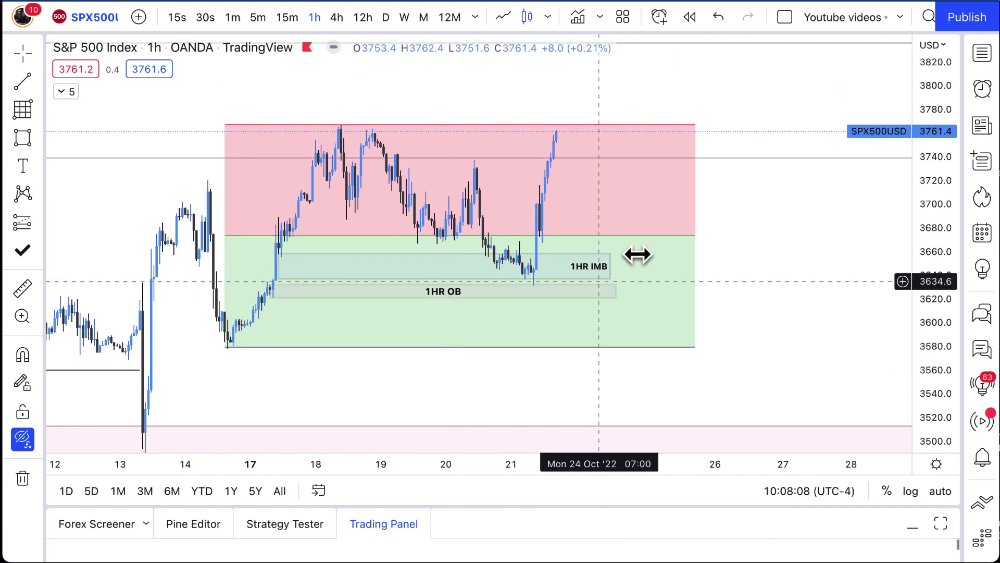
scroll(610, 290, down, 3)
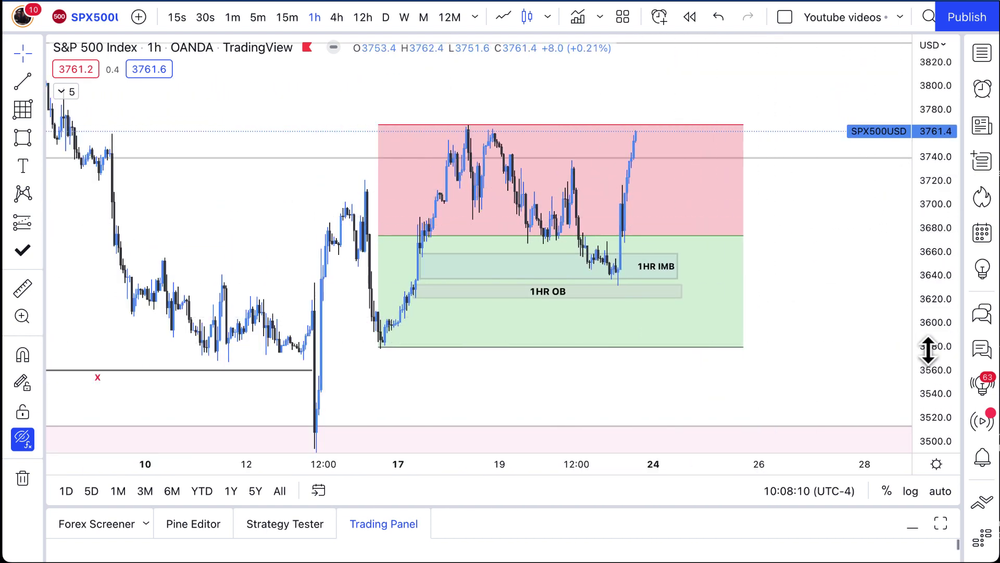
drag(929, 350, 928, 334)
drag(782, 198, 680, 364)
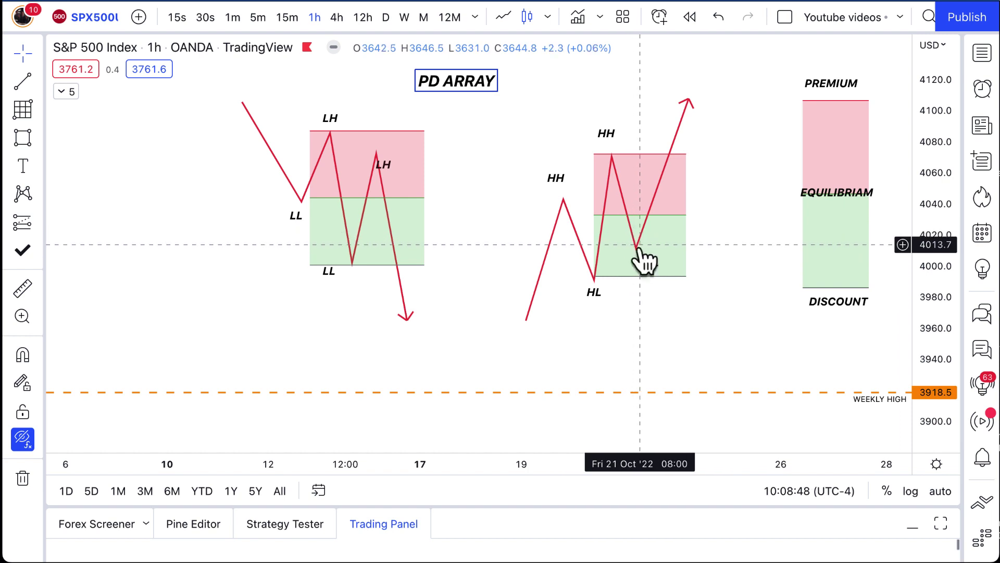
scroll(648, 250, up, 2)
drag(641, 251, 577, 240)
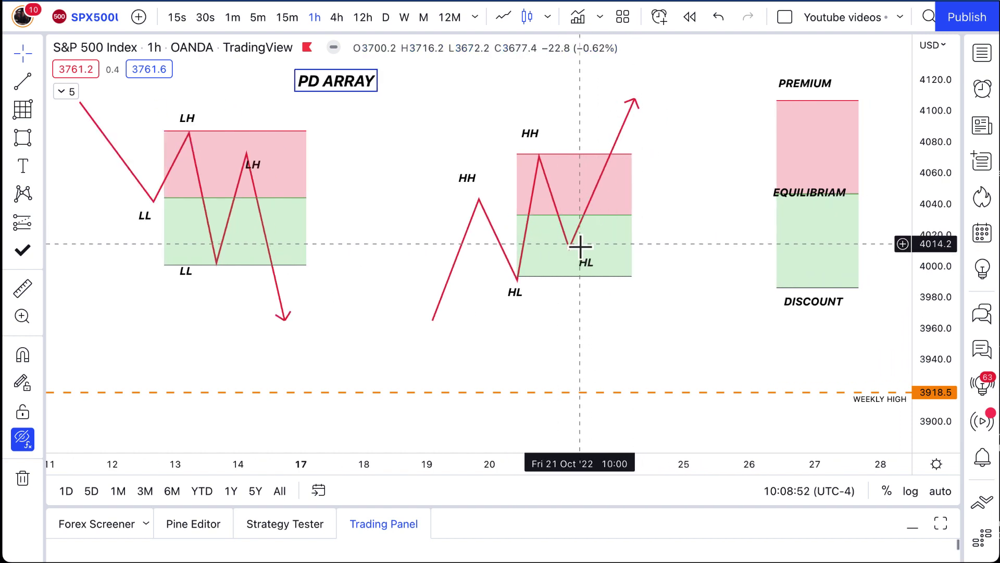
scroll(619, 119, down, 1)
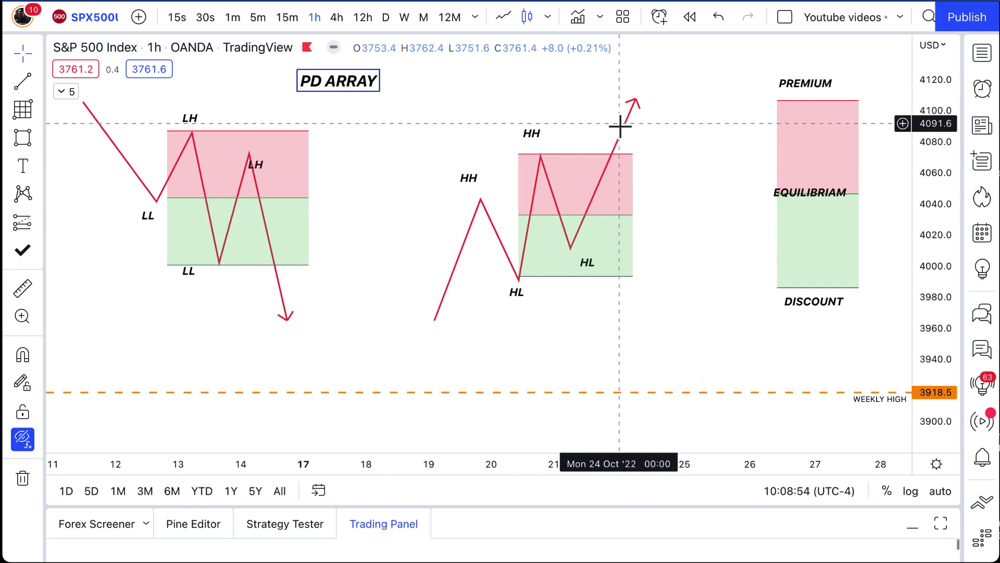
scroll(685, 162, down, 3)
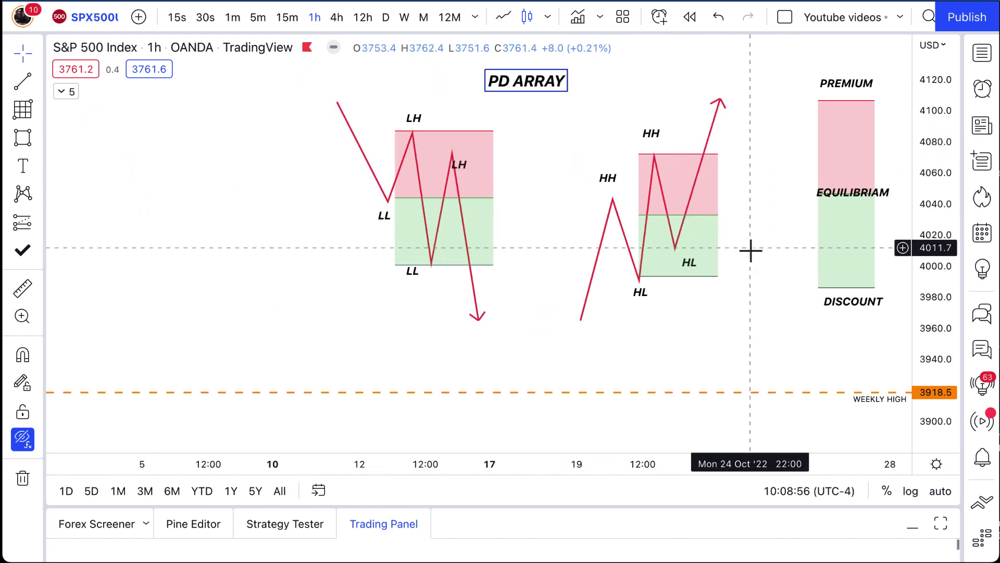
scroll(750, 251, up, 1)
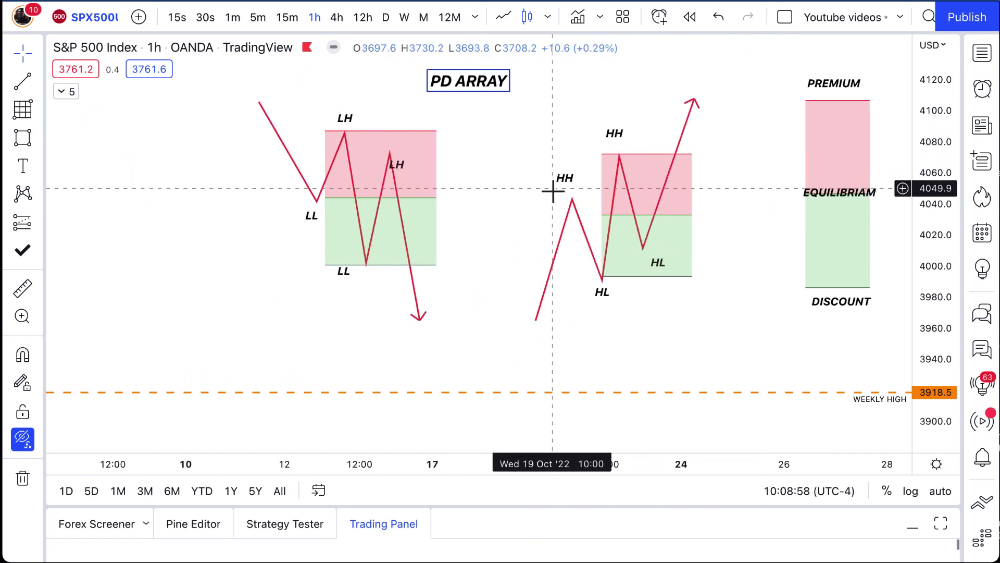